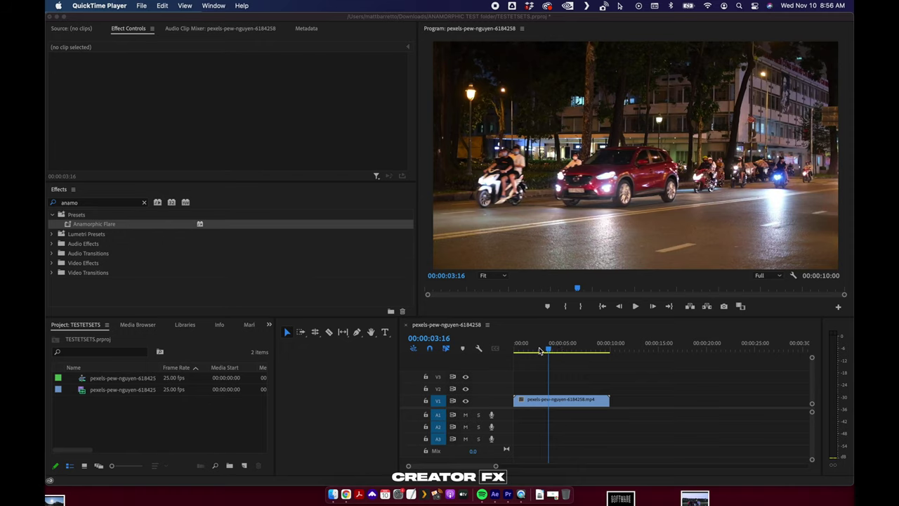
In Premiere Pro, clear the Effects search and open the Presets folder's context menu.
click(539, 350)
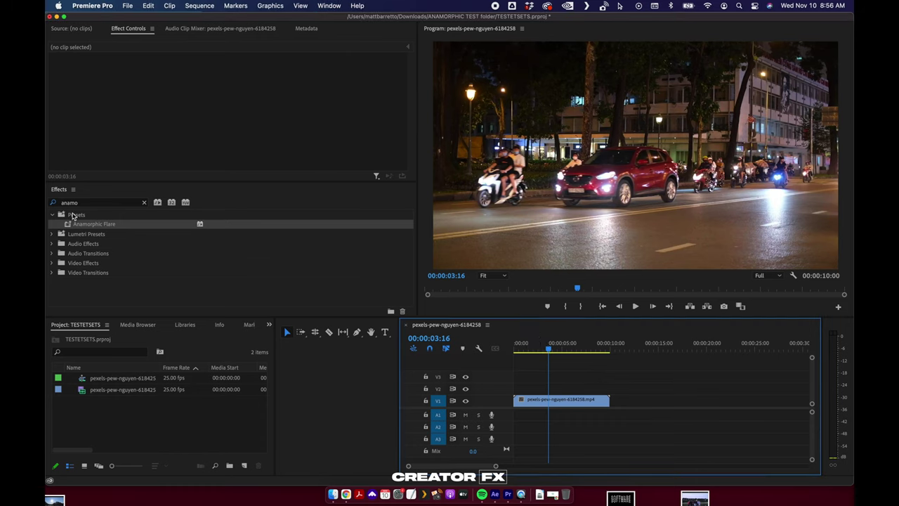
click(144, 203)
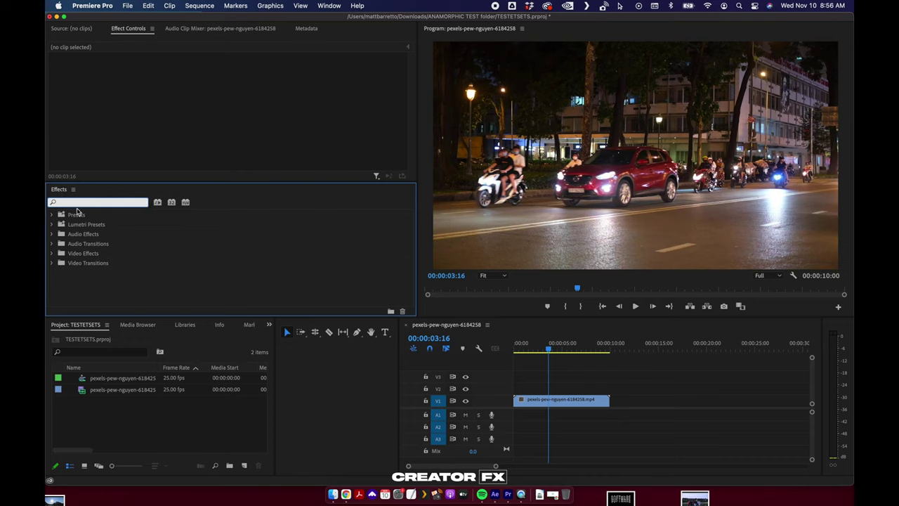
right_click(78, 216)
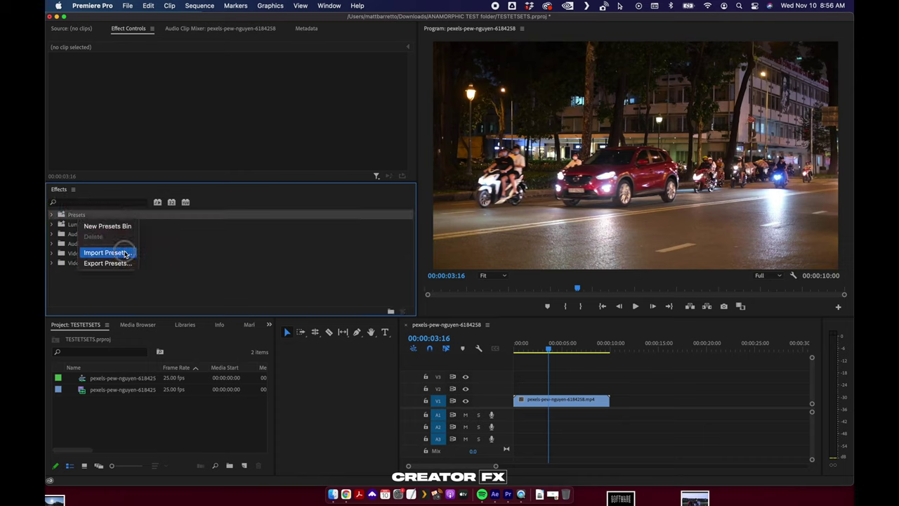
click(124, 255)
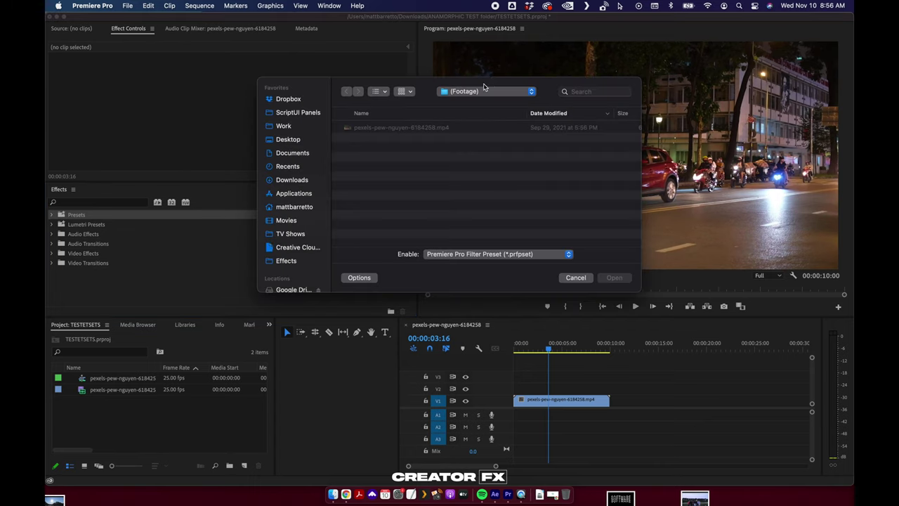
click(484, 108)
click(476, 234)
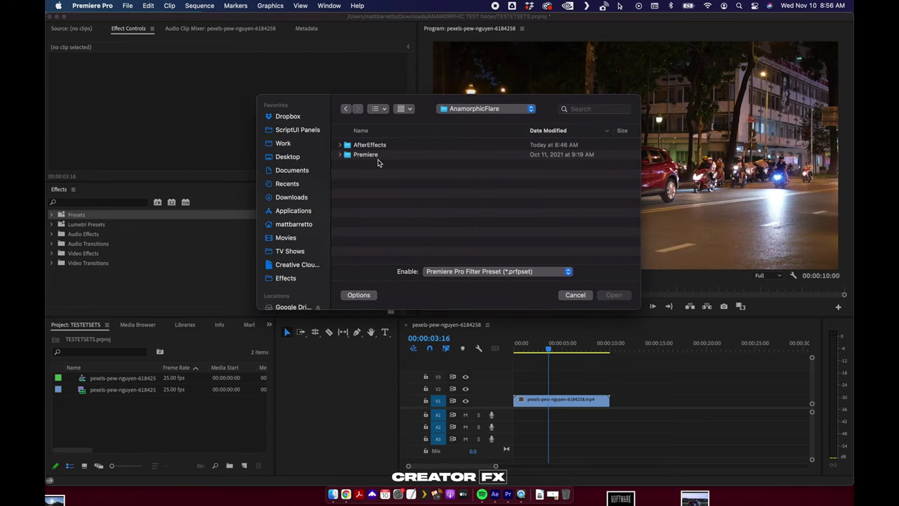
double_click(376, 155)
click(379, 147)
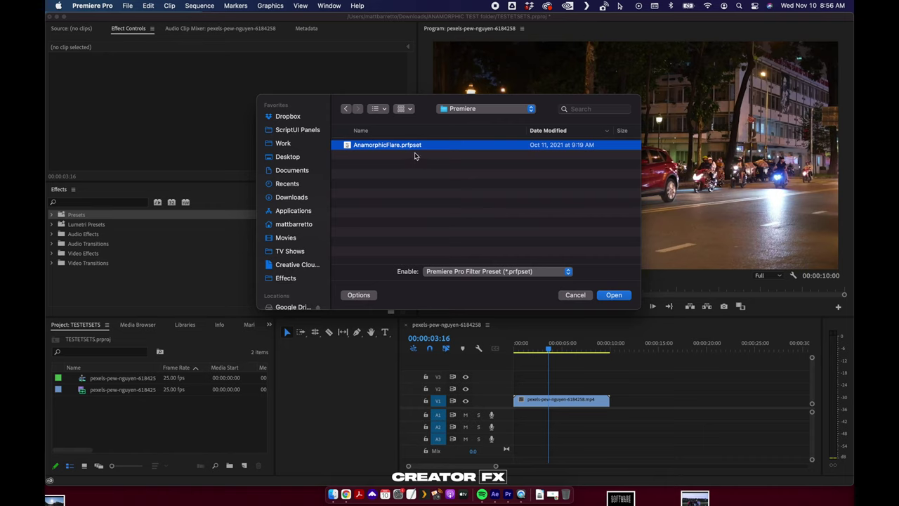
click(577, 295)
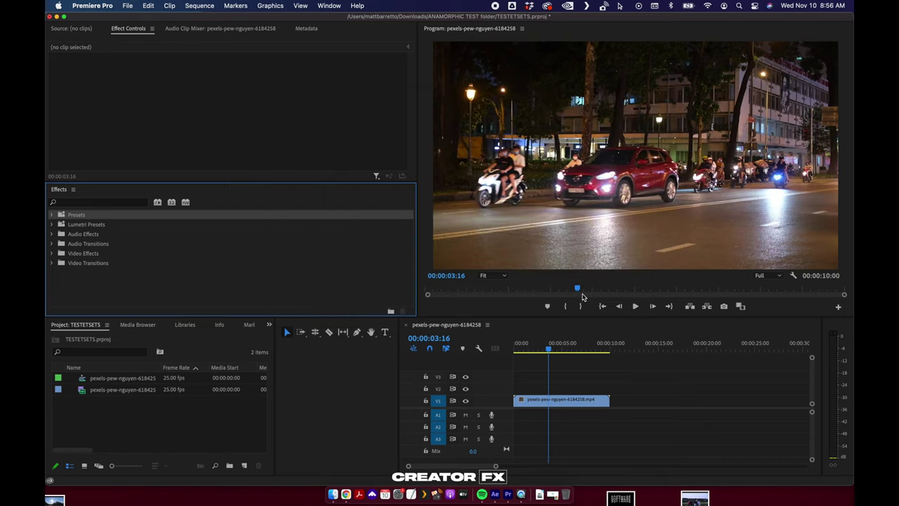
Search effects for 'anam', duplicate the street clip onto V2, and apply Anamorphic Flare to the copy.
click(112, 201)
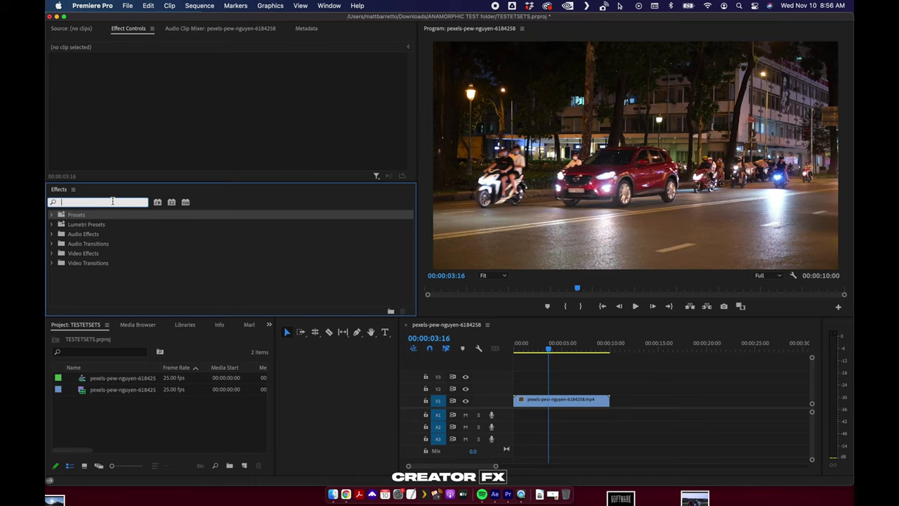
text(anam)
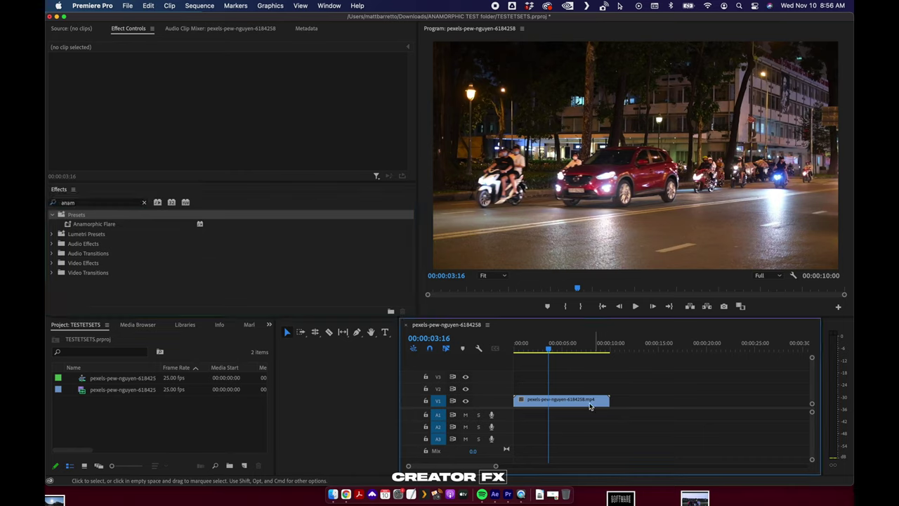
click(588, 405)
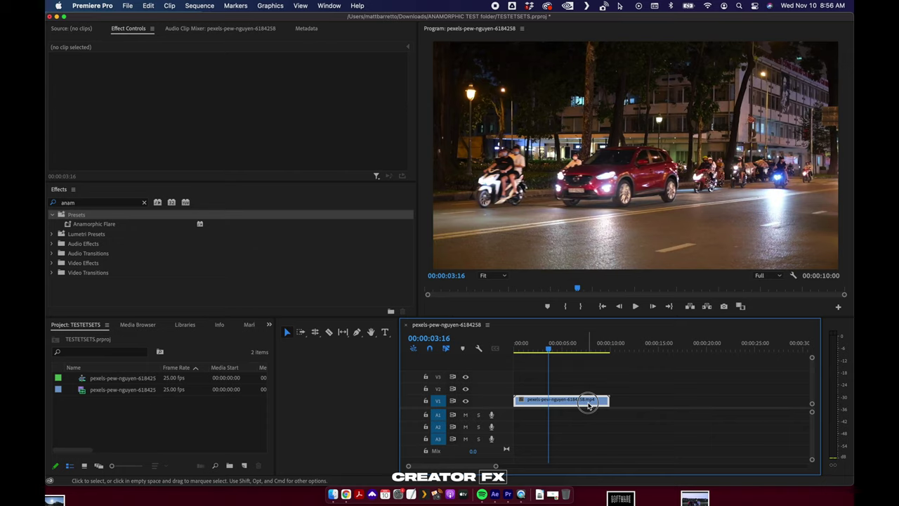
drag(589, 405, 588, 391)
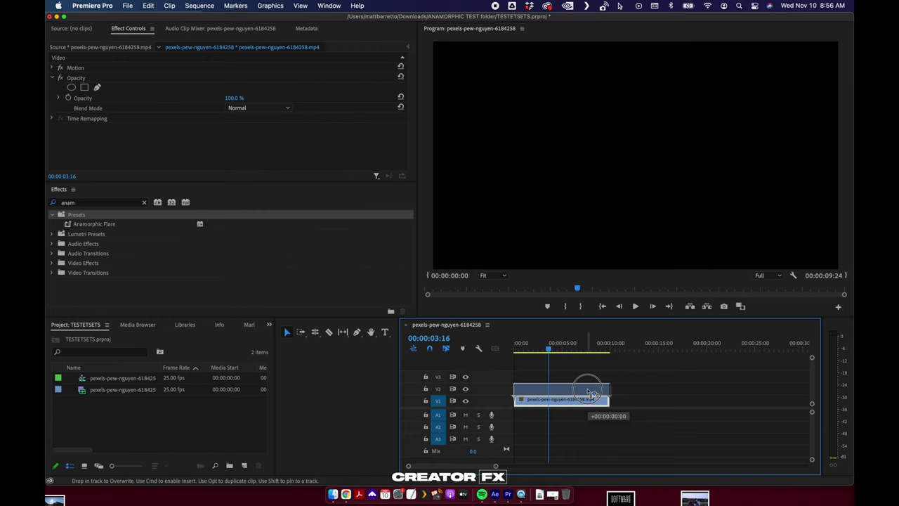
drag(587, 391, 589, 392)
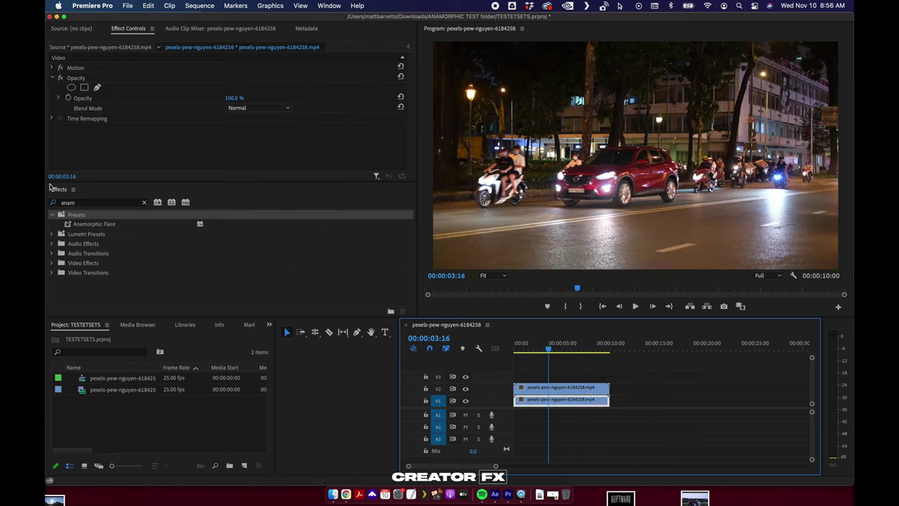
click(91, 233)
drag(94, 224, 528, 388)
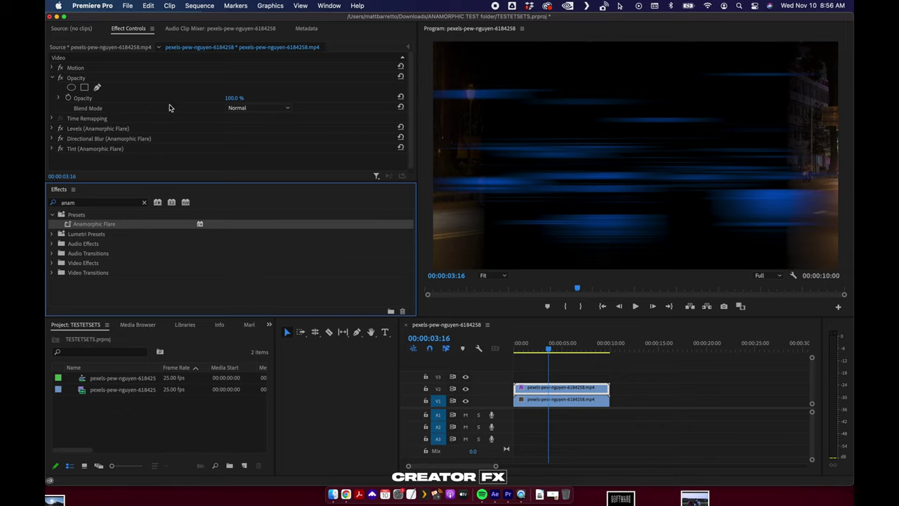
Set the V2 clip's Opacity blend mode to Screen, after first trying Linear Dodge (Add).
click(254, 107)
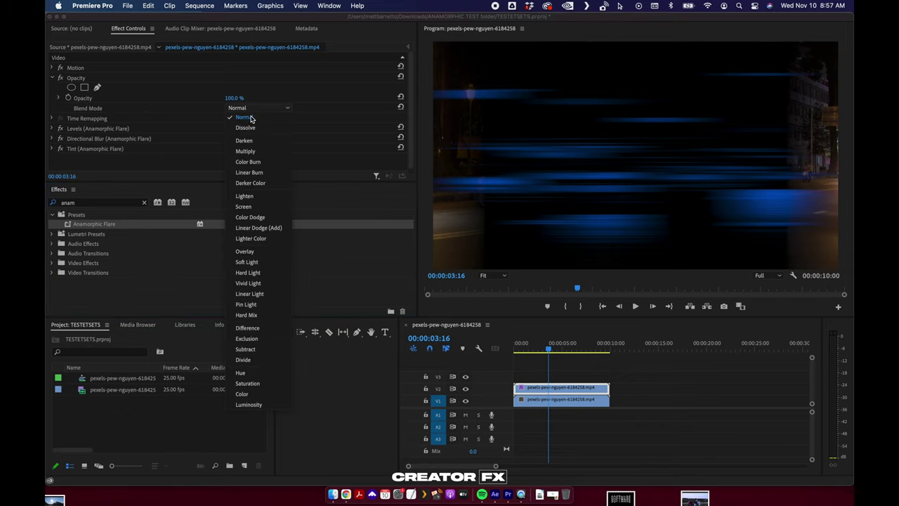
click(257, 228)
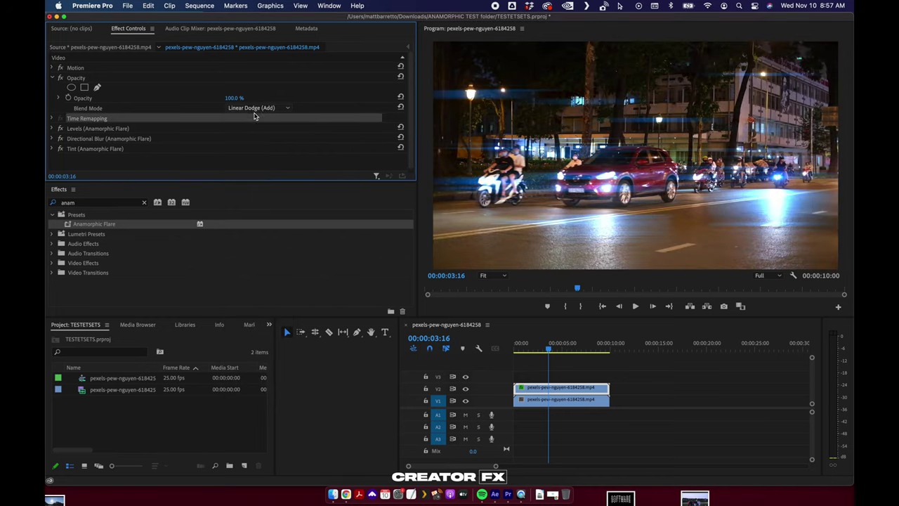
click(256, 108)
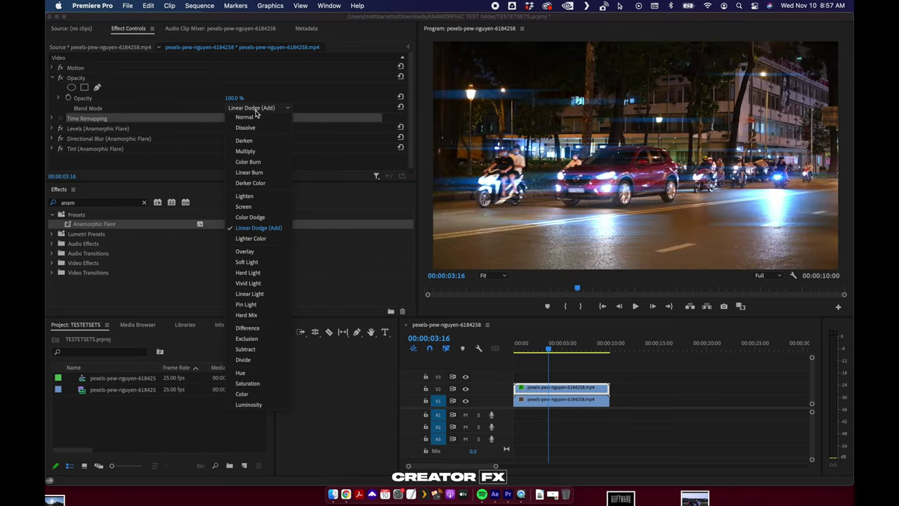
click(256, 208)
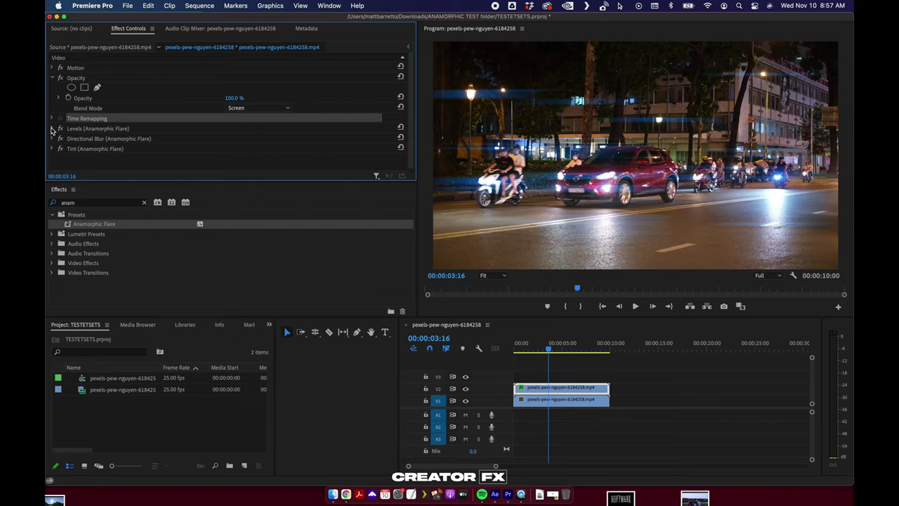
click(51, 78)
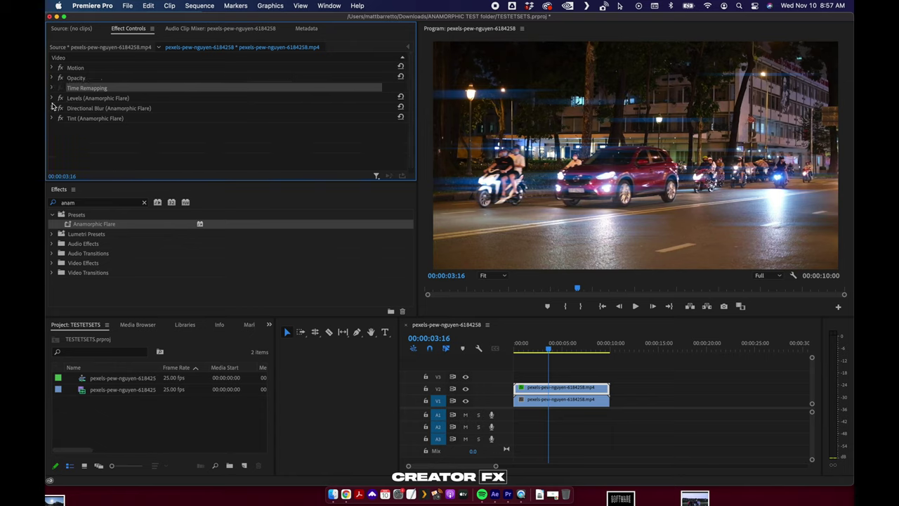
Set Levels (Anamorphic Flare) RGB White Input Level to 242 and RGB White Output Level to 253.
click(52, 98)
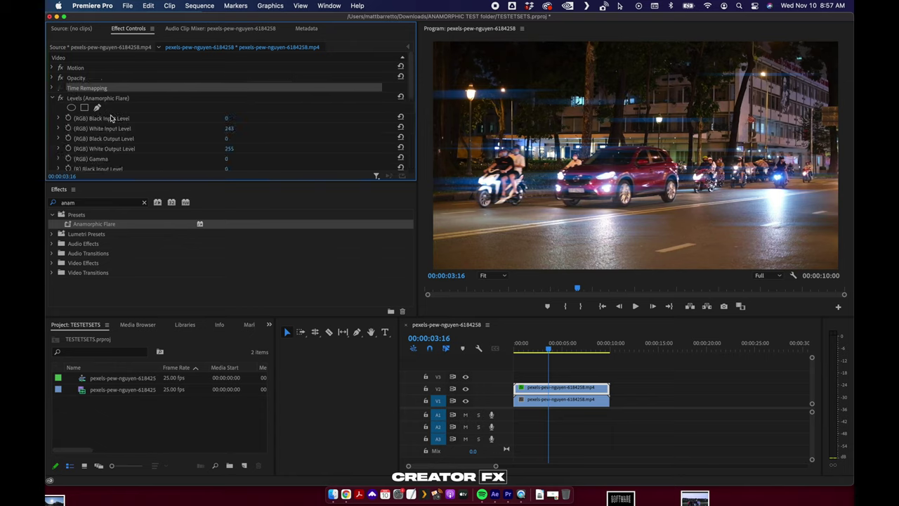
scroll(122, 136, down, 5)
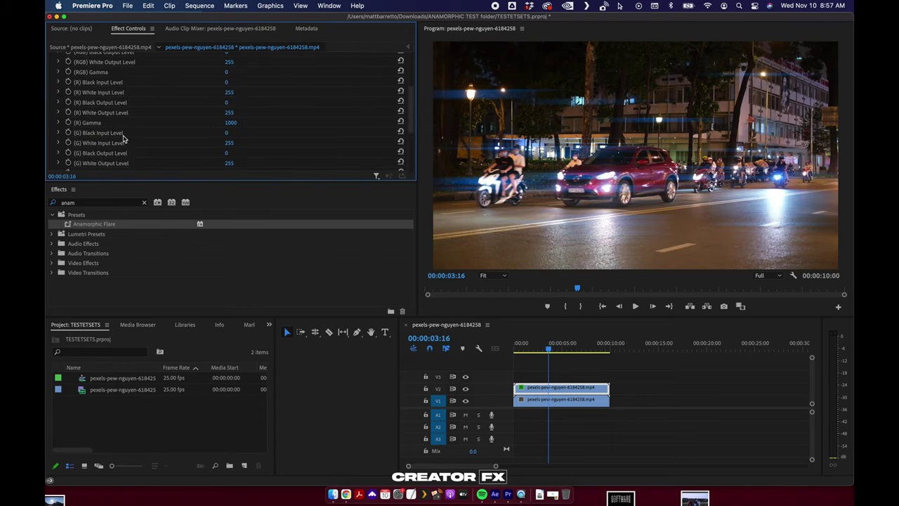
scroll(122, 138, down, 5)
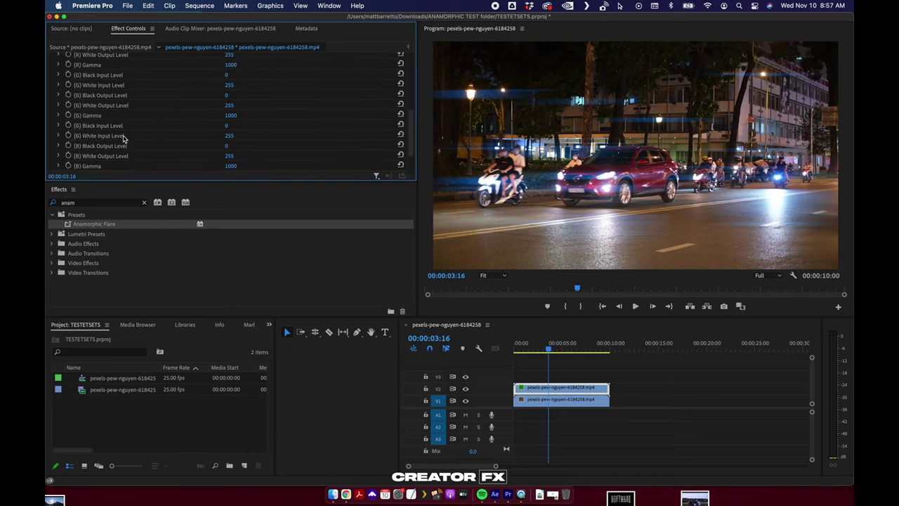
scroll(123, 138, up, 10)
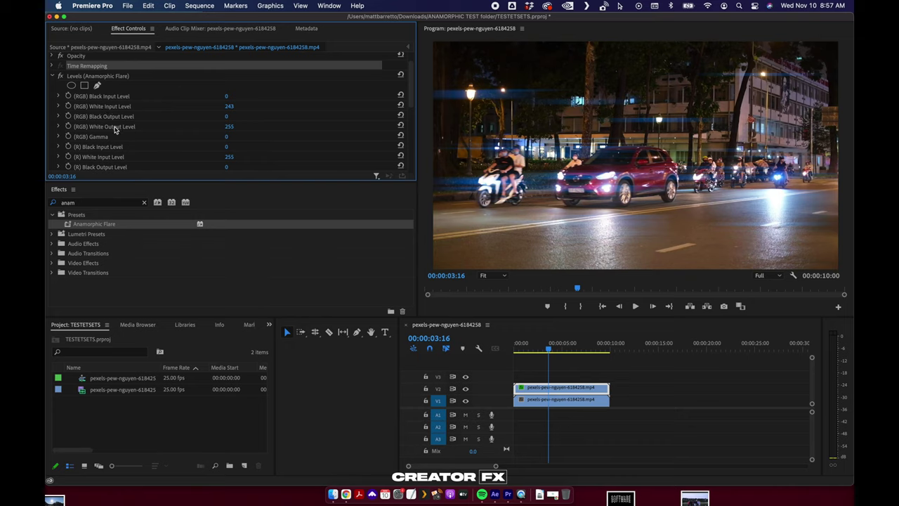
scroll(164, 125, down, 4)
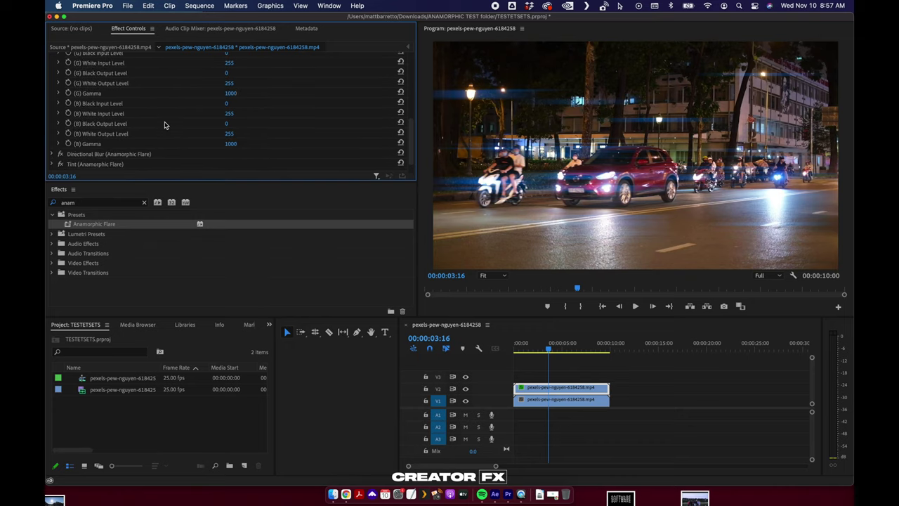
scroll(164, 125, up, 3)
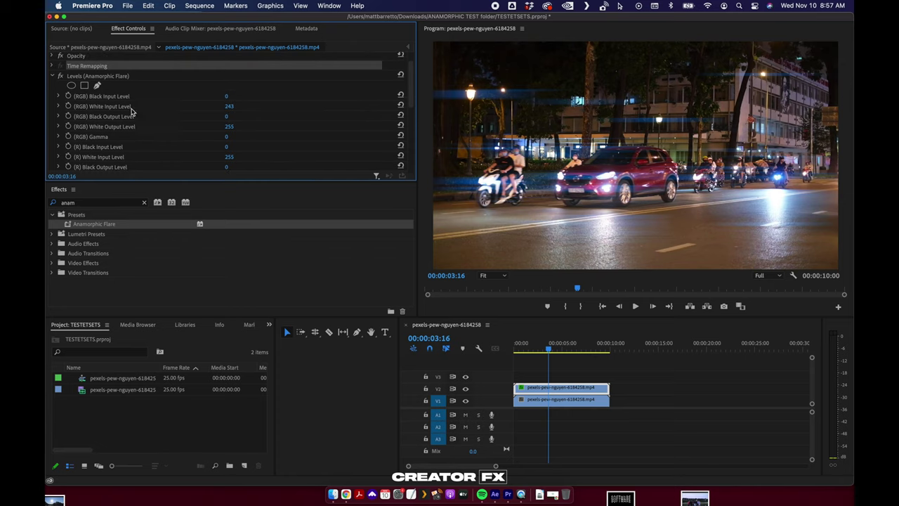
click(230, 106)
drag(230, 106, 238, 106)
drag(230, 127, 230, 127)
mouse_move(230, 127)
mouse_down()
mouse_move(257, 125)
mouse_move(245, 123)
mouse_up()
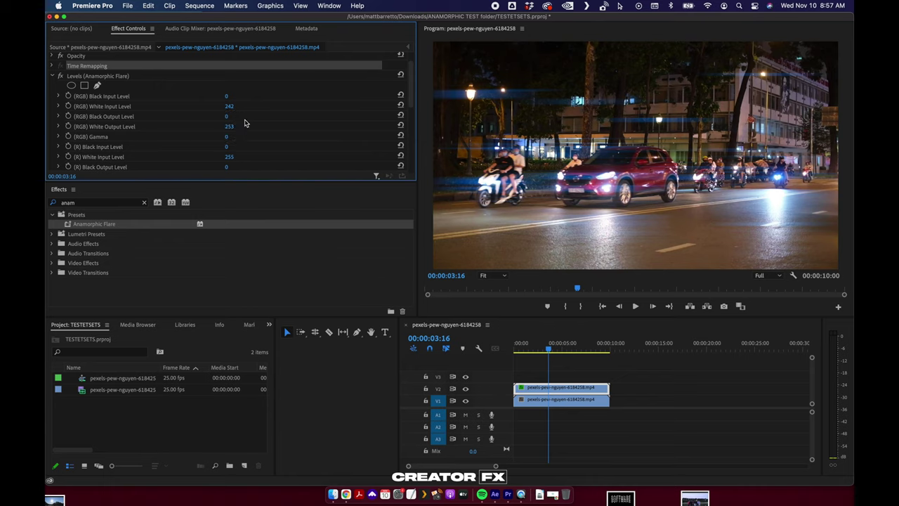
click(55, 77)
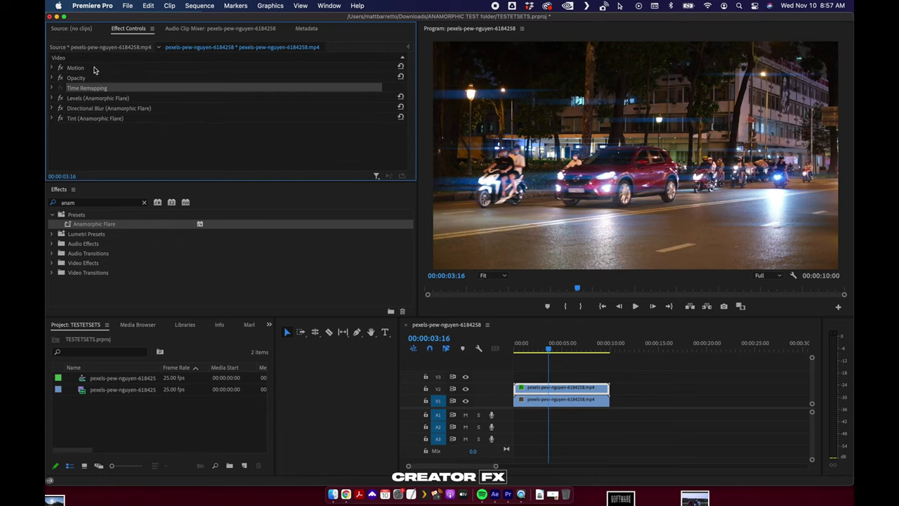
Shorten the Directional Blur (Anamorphic Flare) Blur Length from 100, and reveal the Tint (Anamorphic Flare) settings.
click(54, 109)
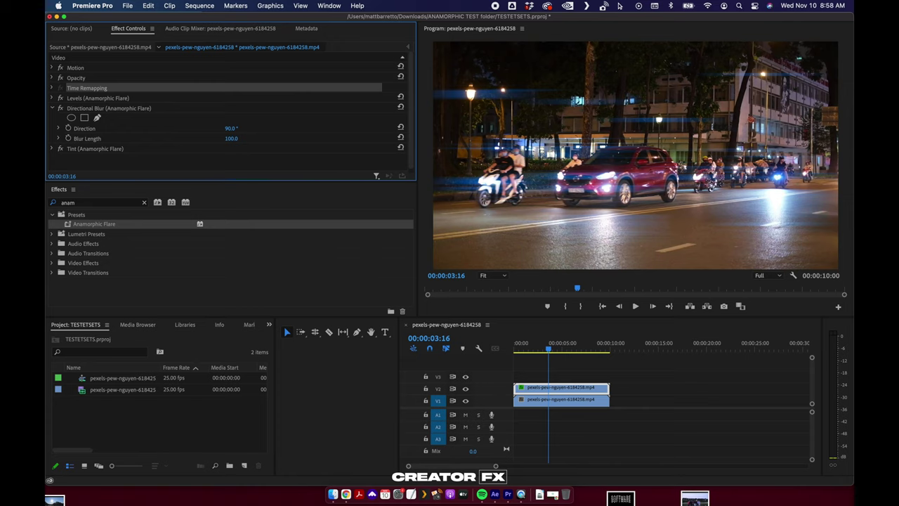
click(231, 138)
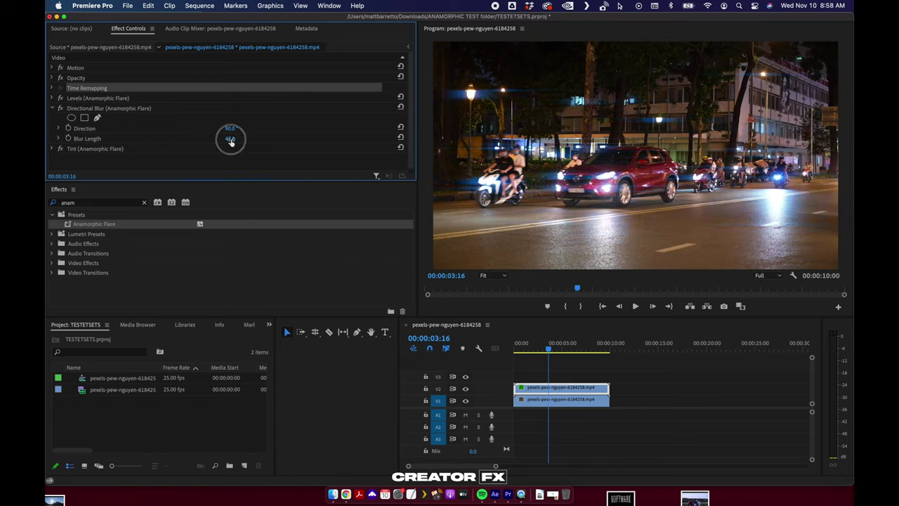
text(50)
key(Return)
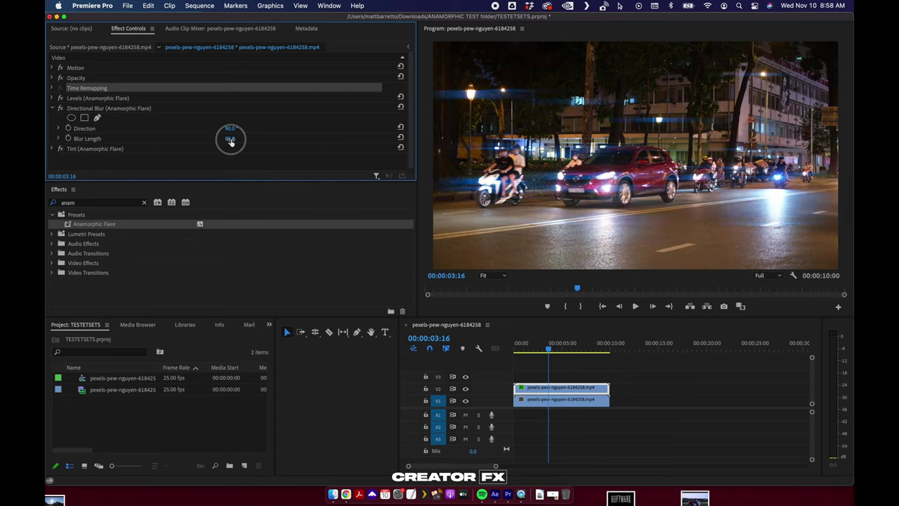
click(56, 149)
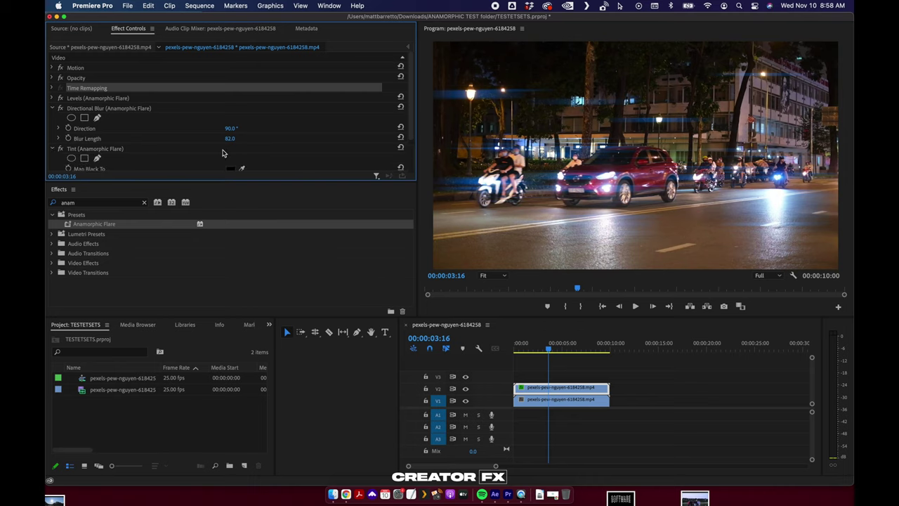
scroll(86, 151, down, 3)
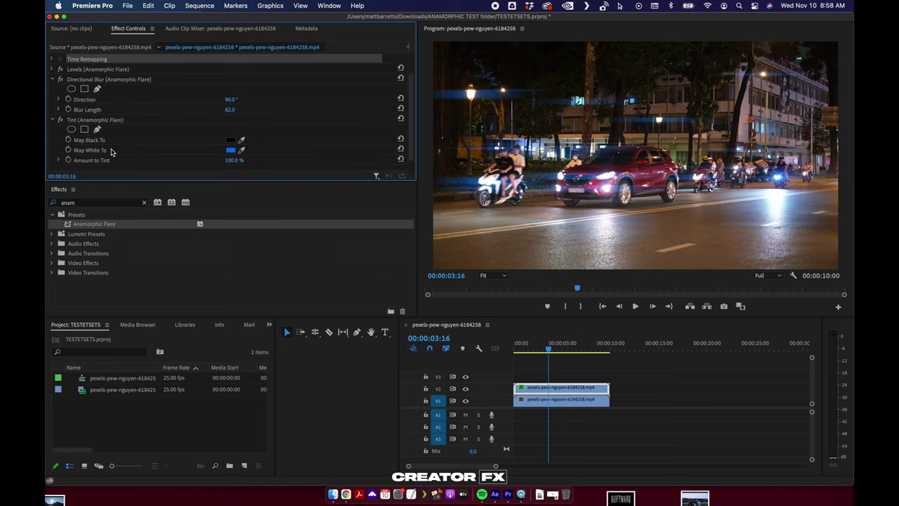
Try a saturated red Map White To colour for the flare tint.
click(232, 151)
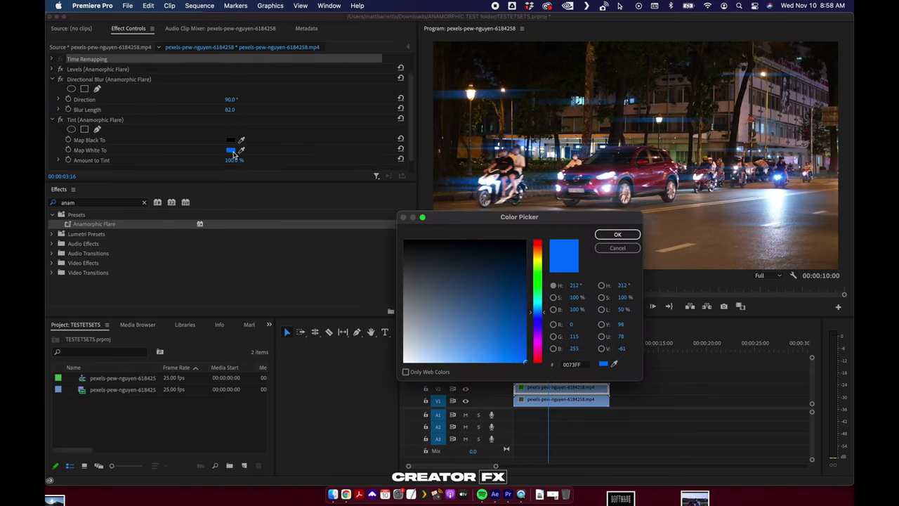
drag(415, 317, 404, 355)
drag(537, 258, 538, 243)
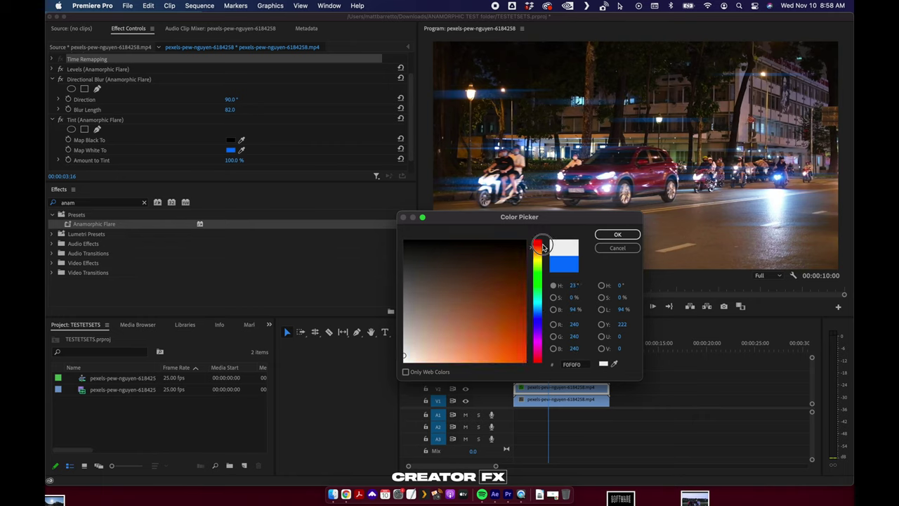
drag(504, 286, 505, 342)
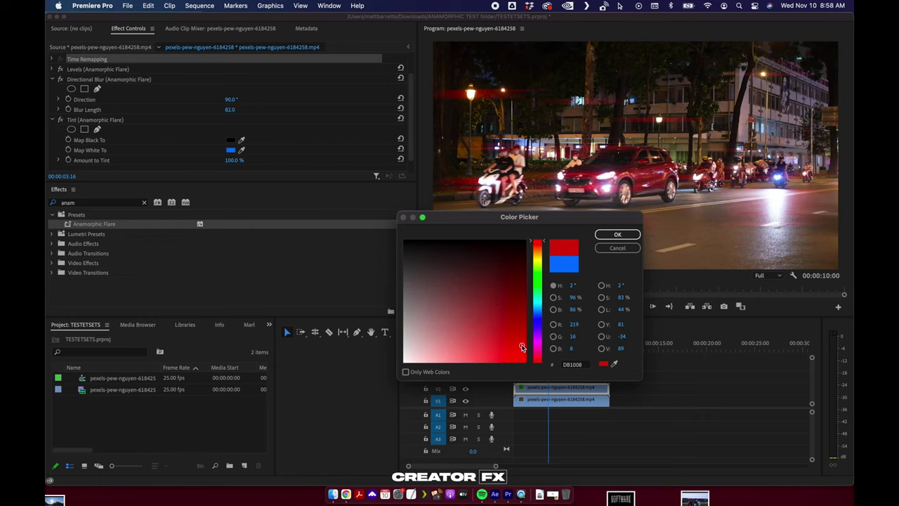
key(Return)
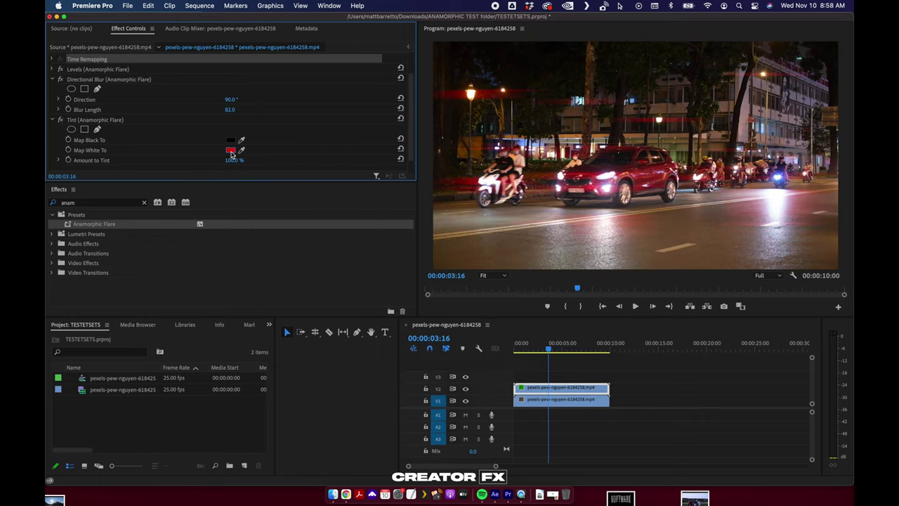
Set the Tint Map White To colour to near-white FCFCFC so the streaks glow white.
click(230, 150)
drag(425, 311, 376, 359)
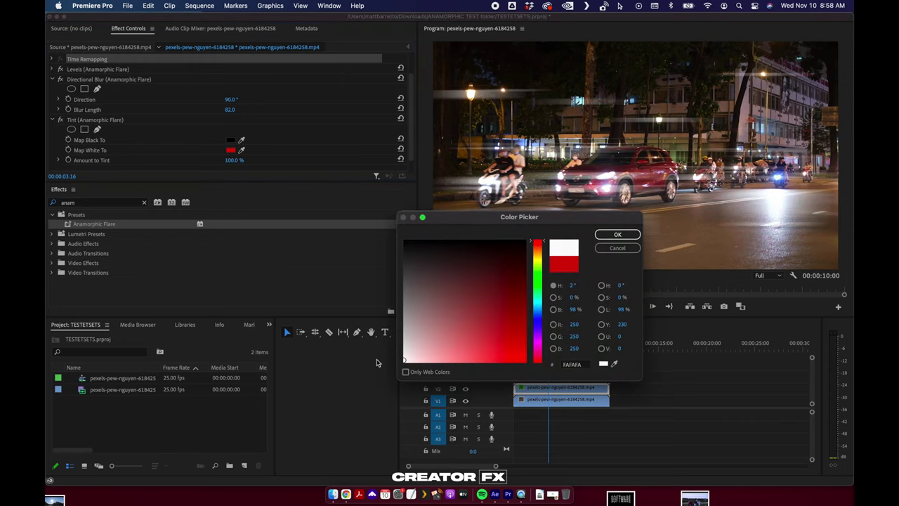
key(Return)
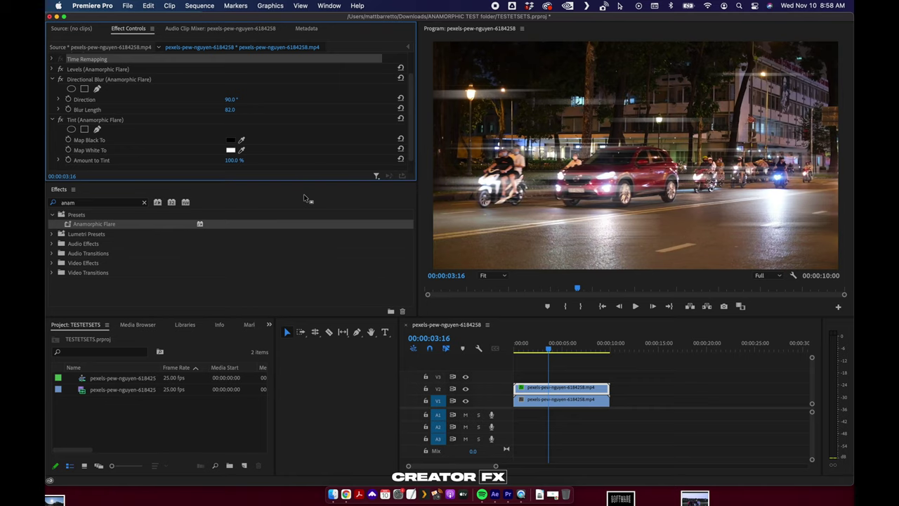
click(508, 345)
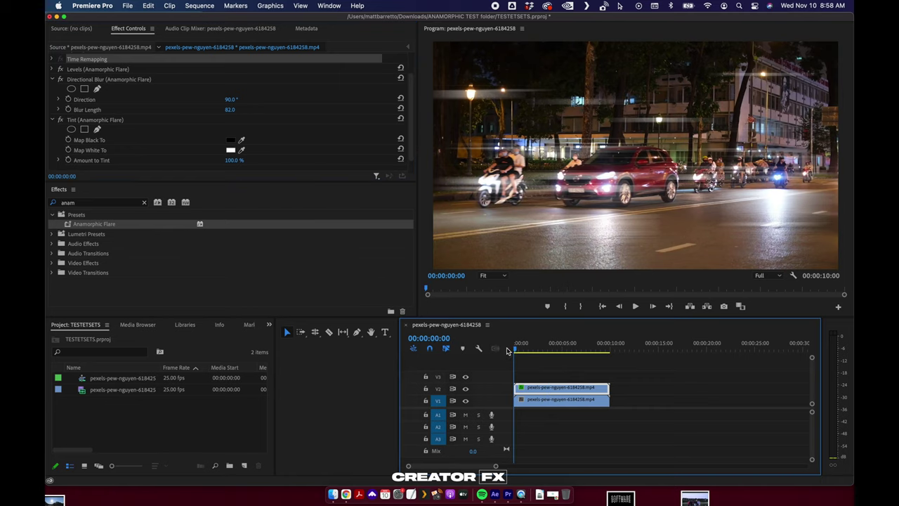
Play the white-flare sequence, scrub back to review the flares, then switch to After Effects.
key(space)
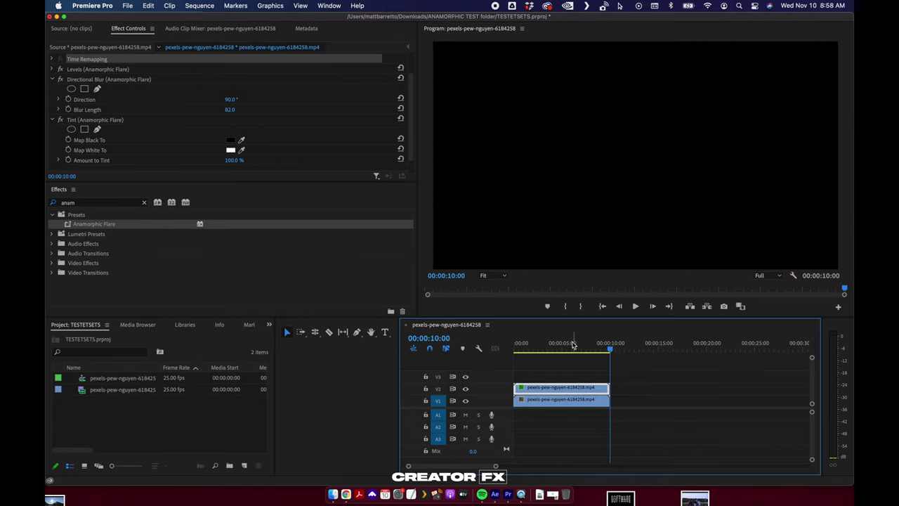
drag(572, 342, 546, 348)
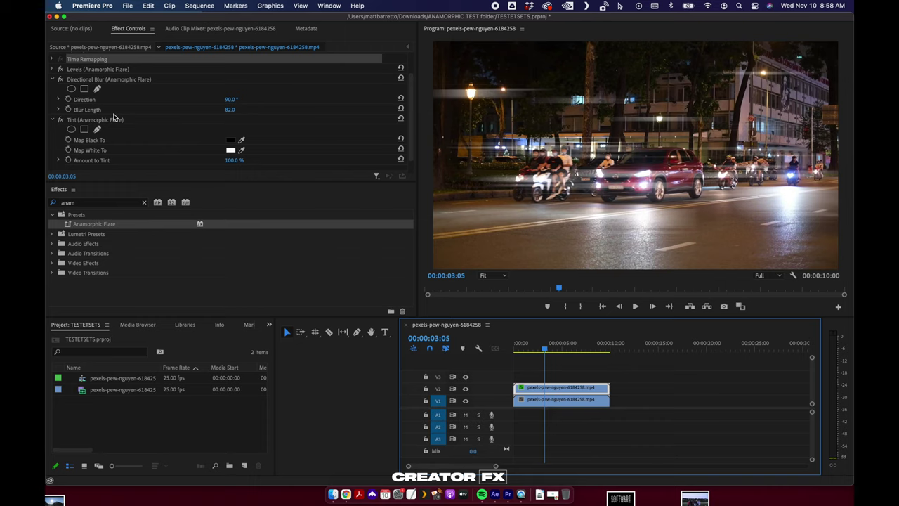
click(495, 494)
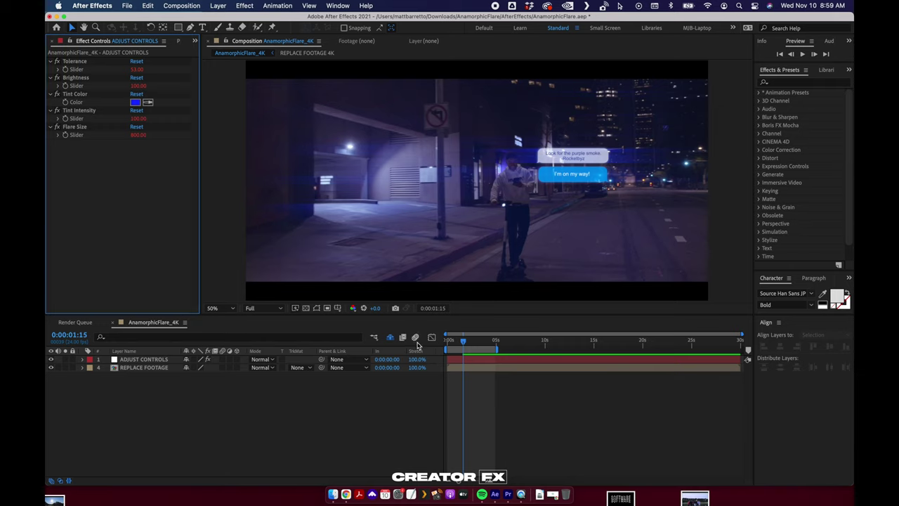
Preview the composition at Third resolution.
click(311, 415)
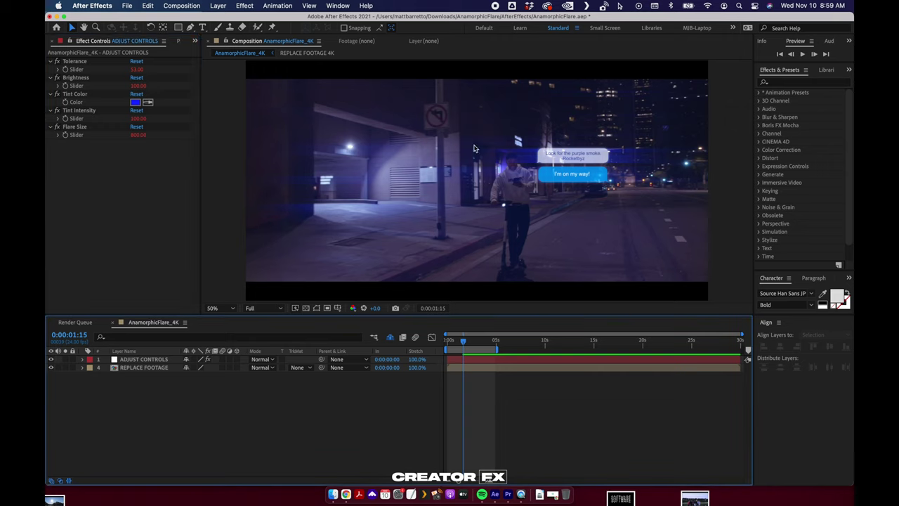
click(259, 308)
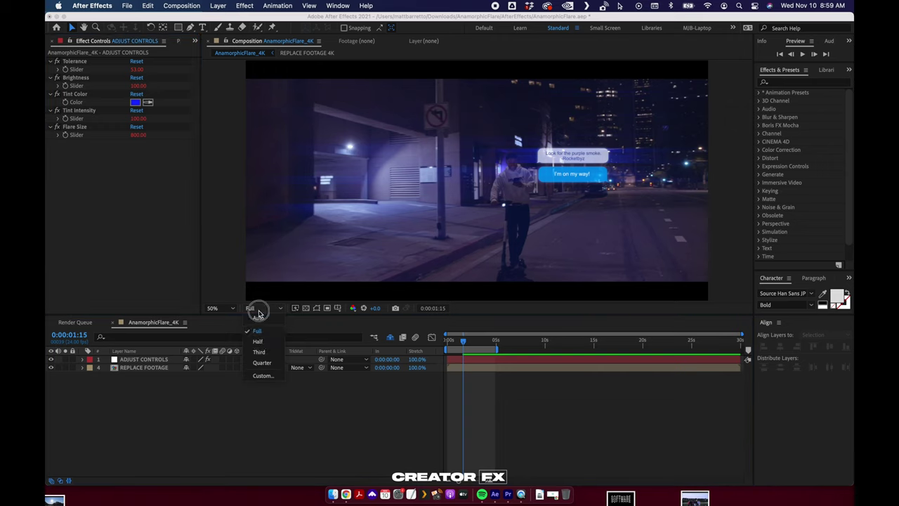
click(260, 352)
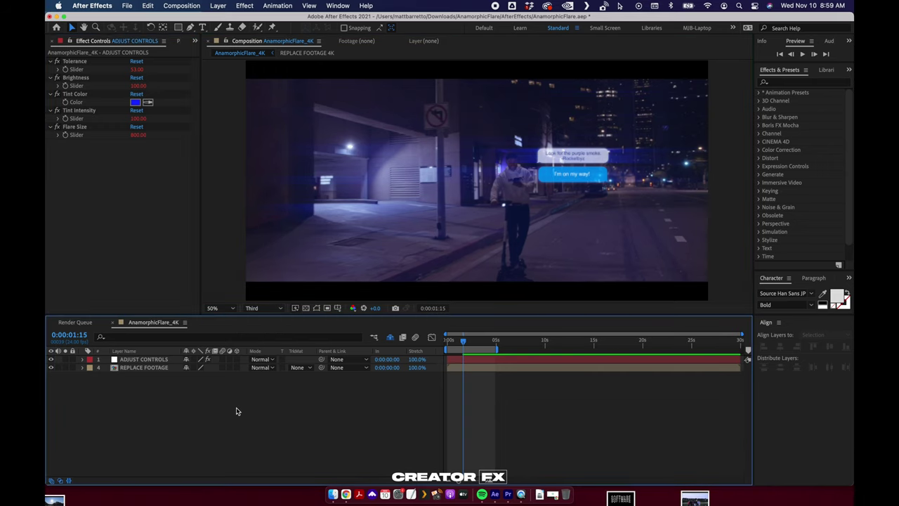
key(space)
key(space)
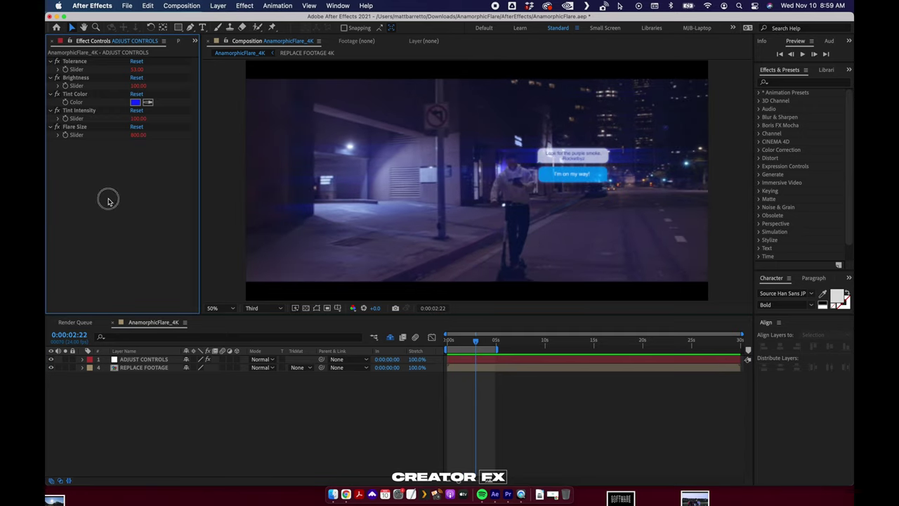
Import the pexels-tima night street clip and open AnamorphicFlare_CUSTOM_SIZE from the 04_CUSTOM_SIZE folder.
key(super+0)
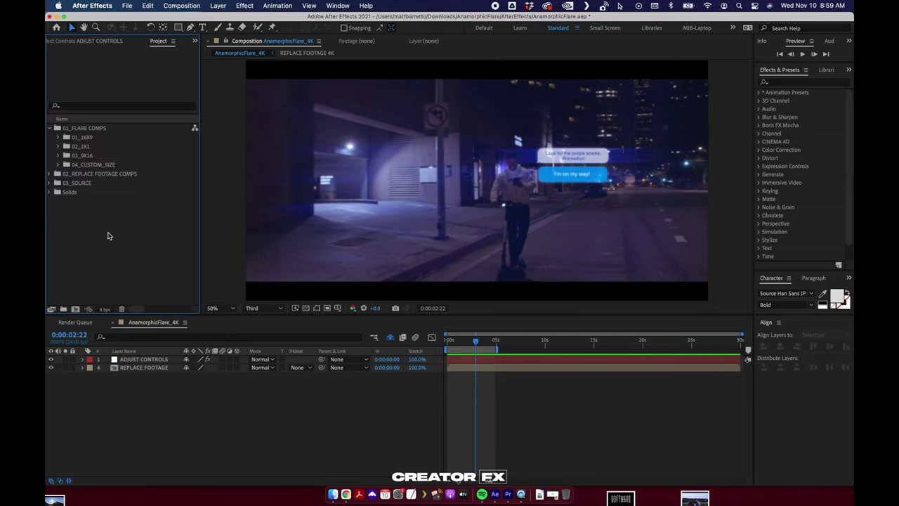
double_click(108, 236)
double_click(404, 125)
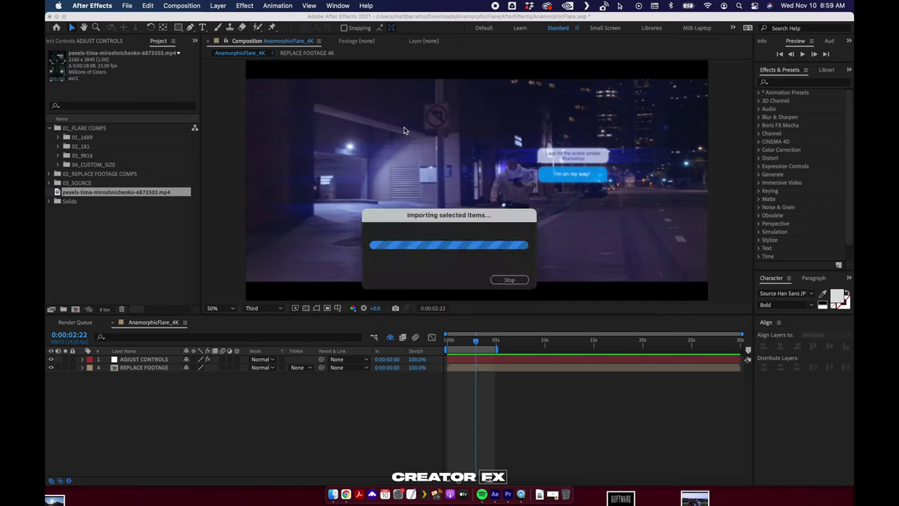
click(101, 139)
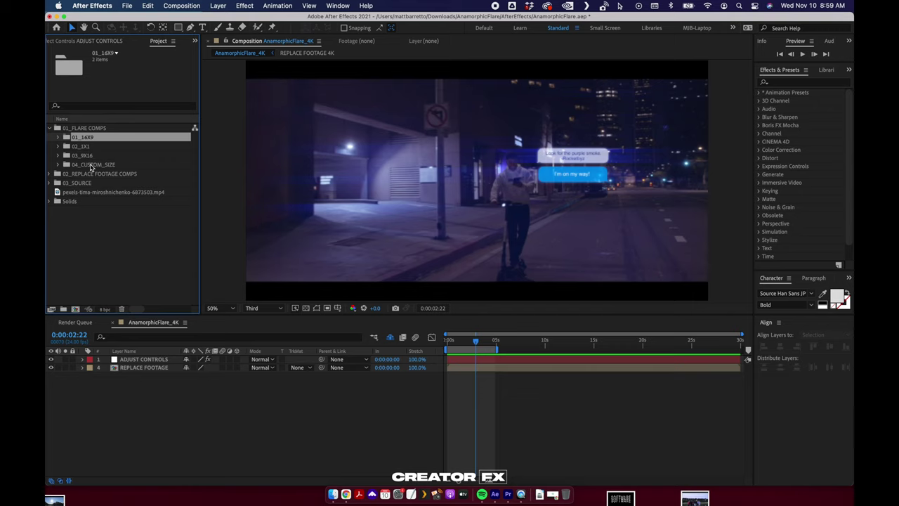
double_click(91, 166)
double_click(94, 173)
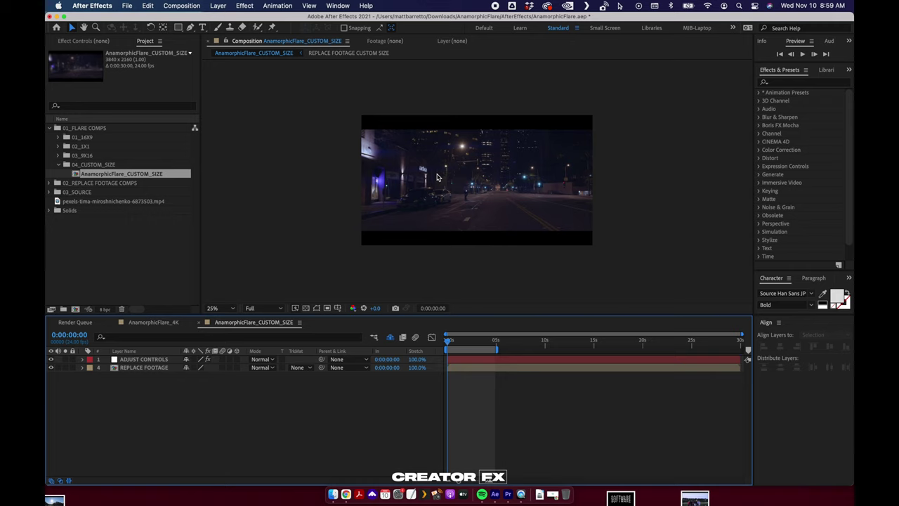
Resize the AnamorphicFlare_CUSTOM_SIZE composition to 2000 × 500 px and view it at 50%.
key(super+k)
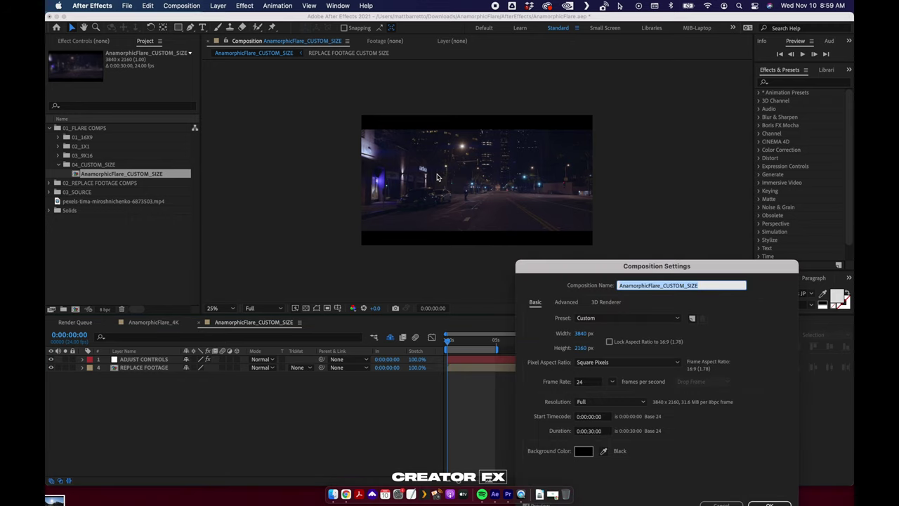
click(586, 334)
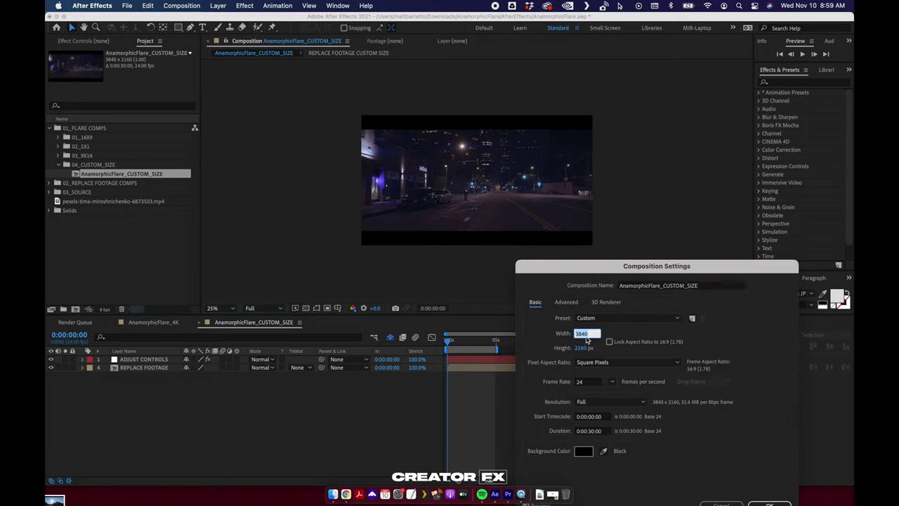
text(2000)
key(Tab)
text(500)
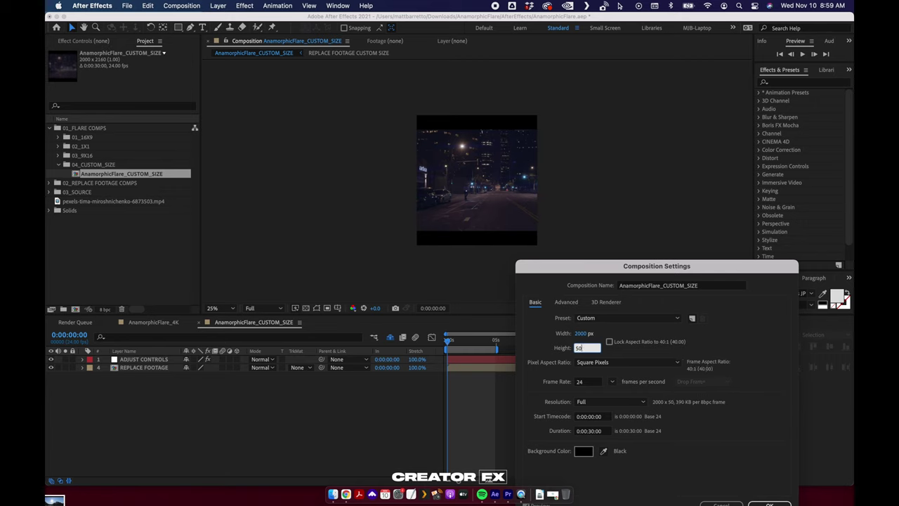
key(Tab)
key(Return)
key(period)
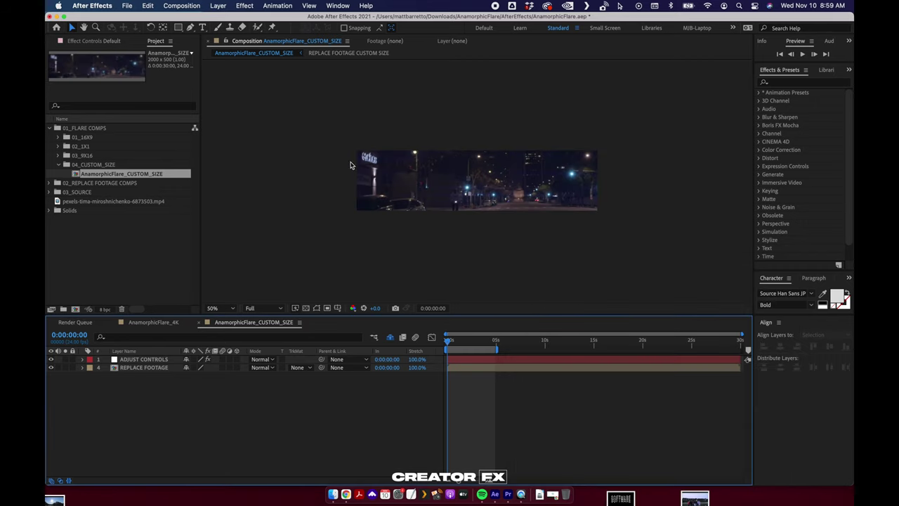
Open the AnamorphicFlare_9x16 composition, then the AnamorphicFlare_4K composition.
double_click(94, 137)
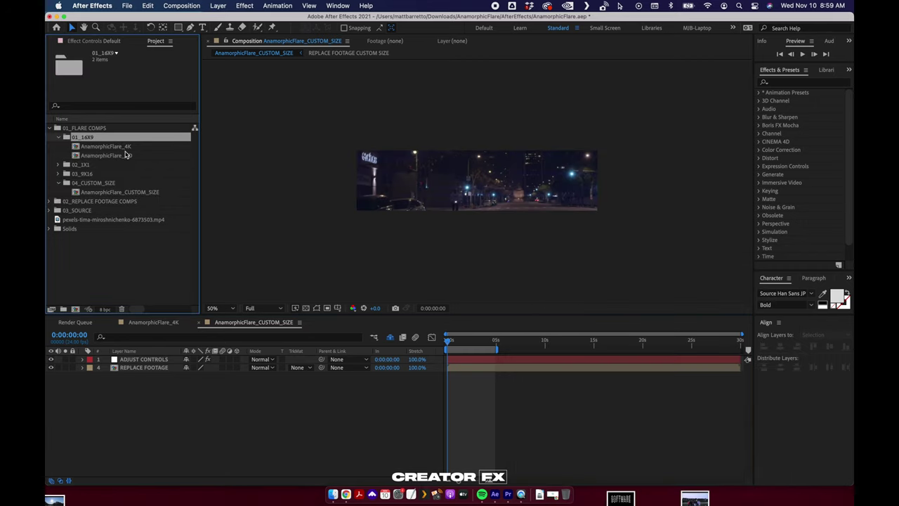
double_click(99, 165)
click(100, 174)
click(100, 183)
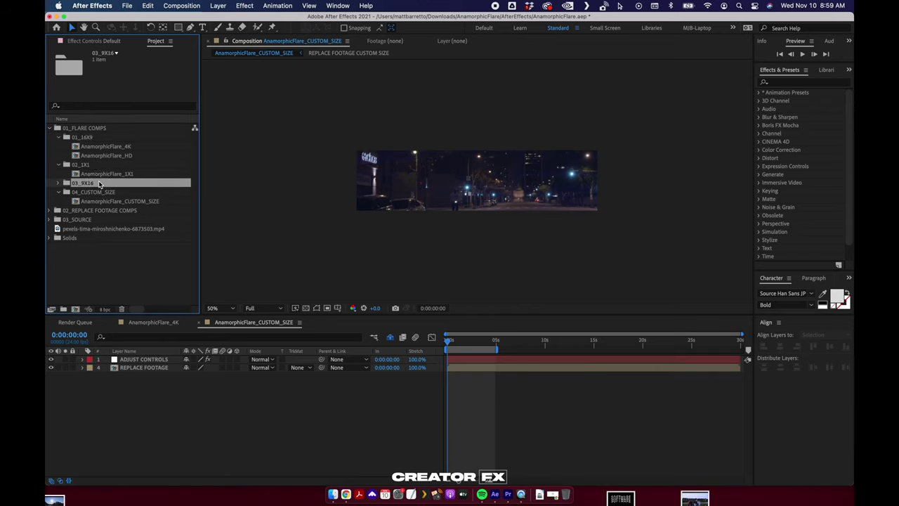
double_click(101, 184)
double_click(101, 192)
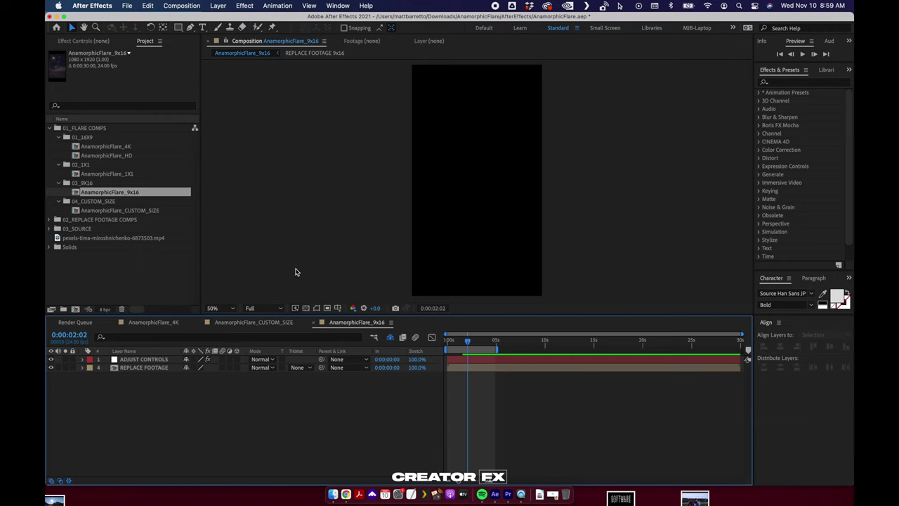
double_click(102, 146)
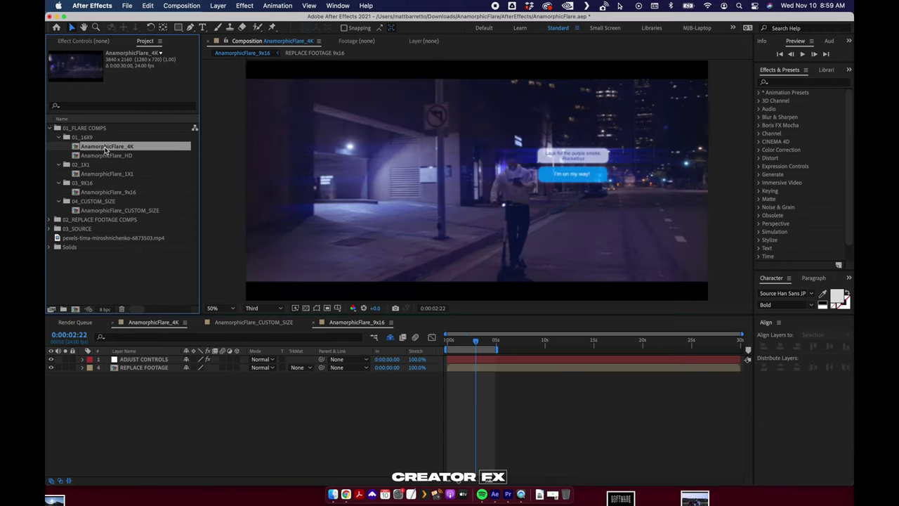
Put the pexels car clip into REPLACE FOOTAGE 4K, raise it so the headlights fill the frame, then return to AnamorphicFlare_4K.
double_click(128, 368)
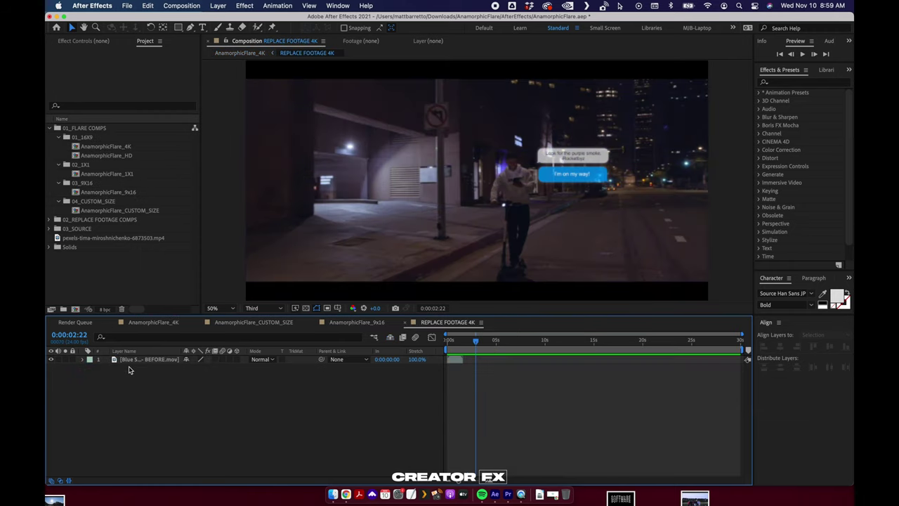
drag(85, 240, 565, 274)
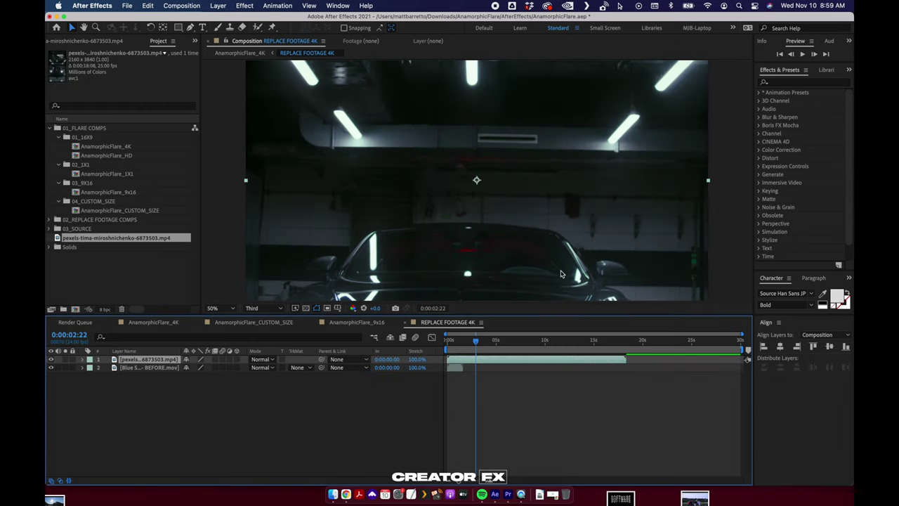
drag(448, 223, 427, 68)
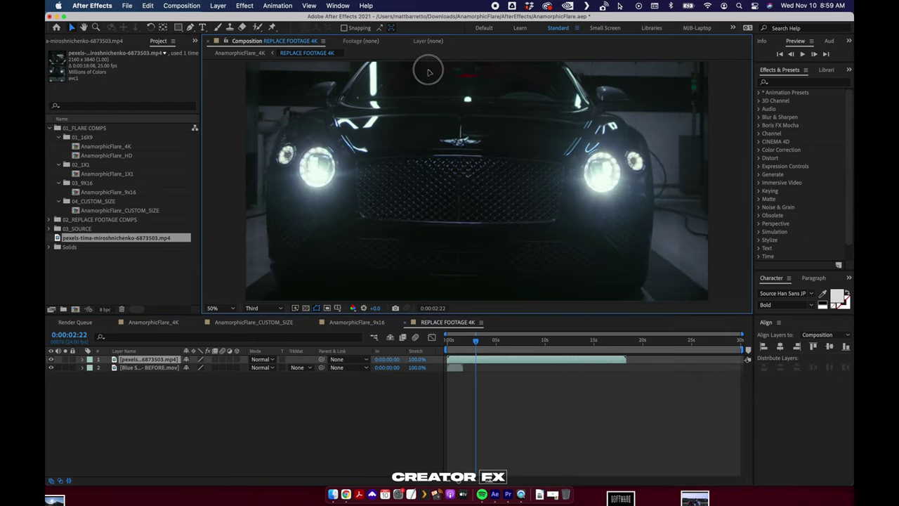
click(241, 53)
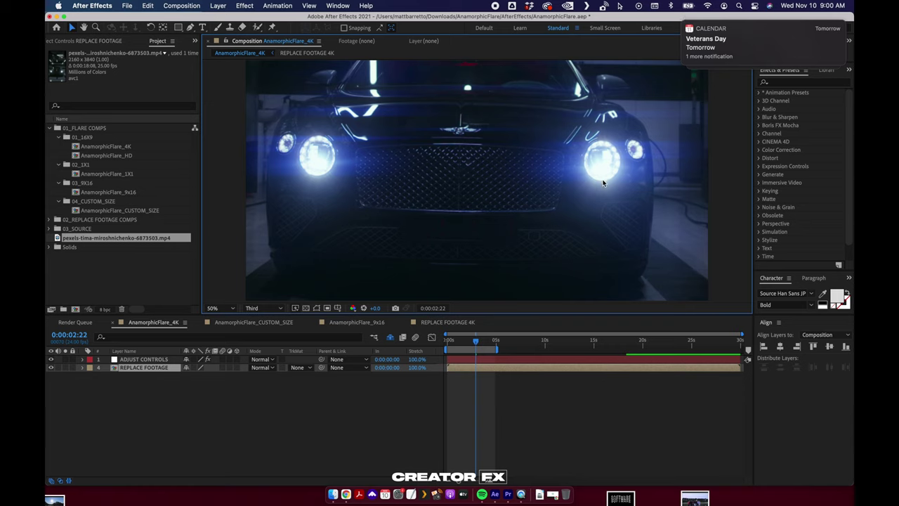
click(341, 410)
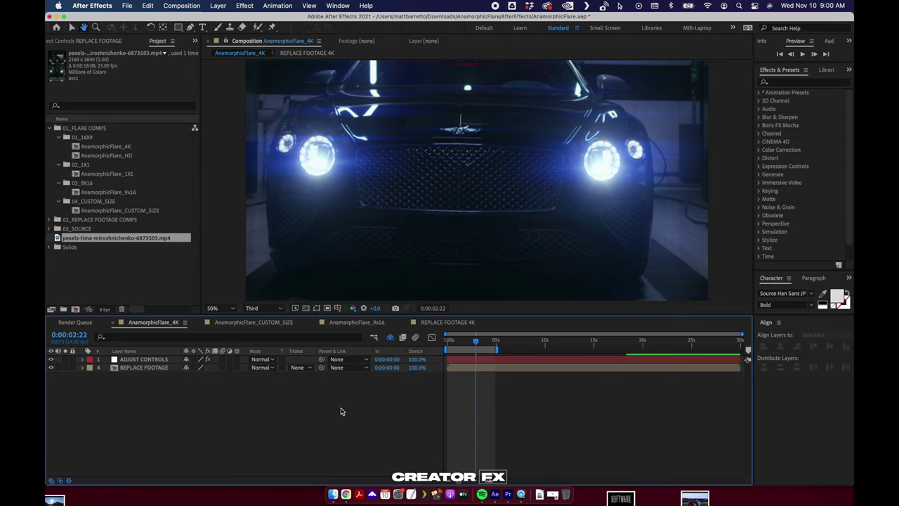
key(space)
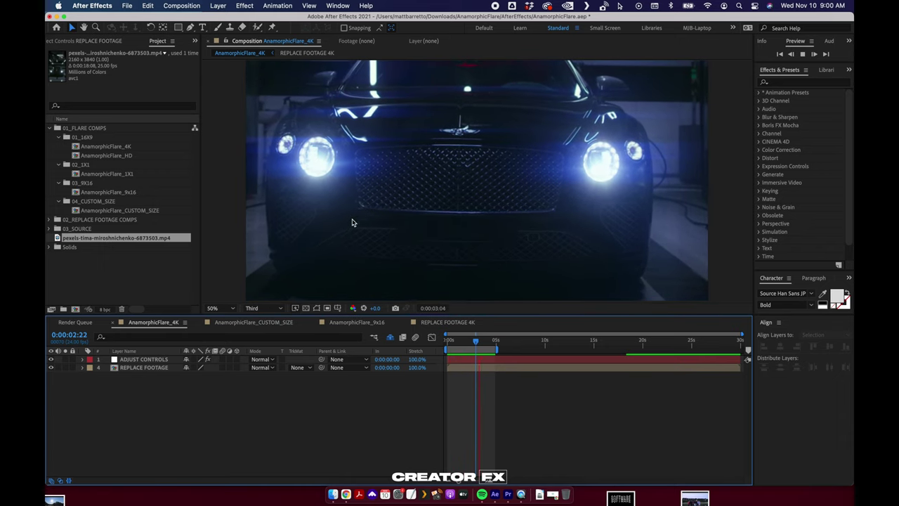
click(219, 309)
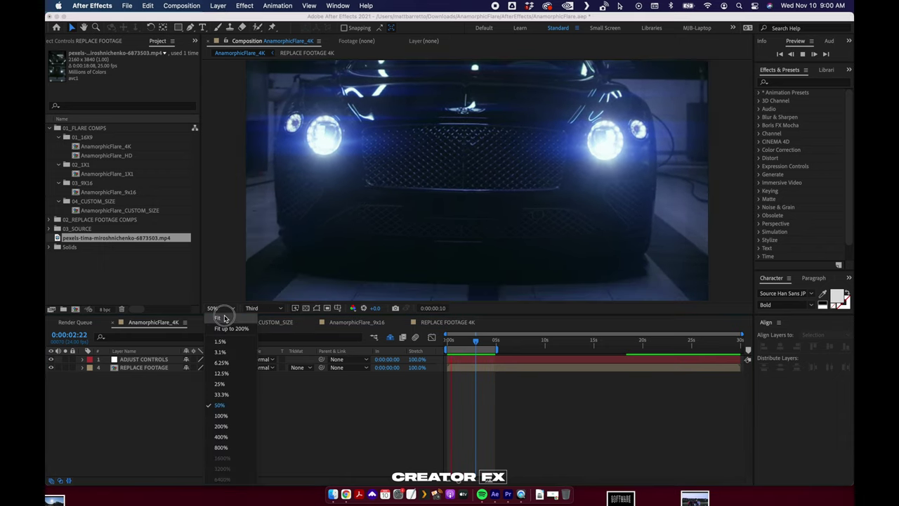
click(228, 328)
key(space)
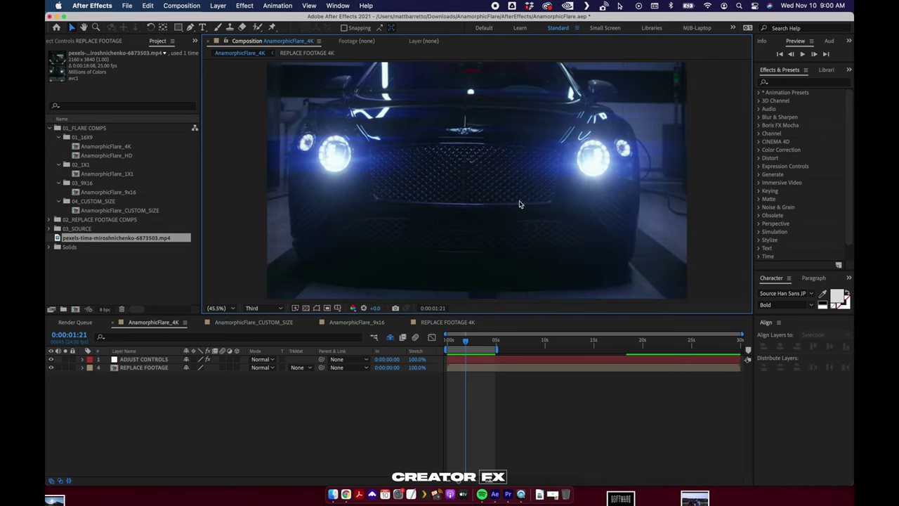
Set the ADJUST CONTROLS Tolerance to 59 and undo the Brightness change so it stays 100.
click(99, 41)
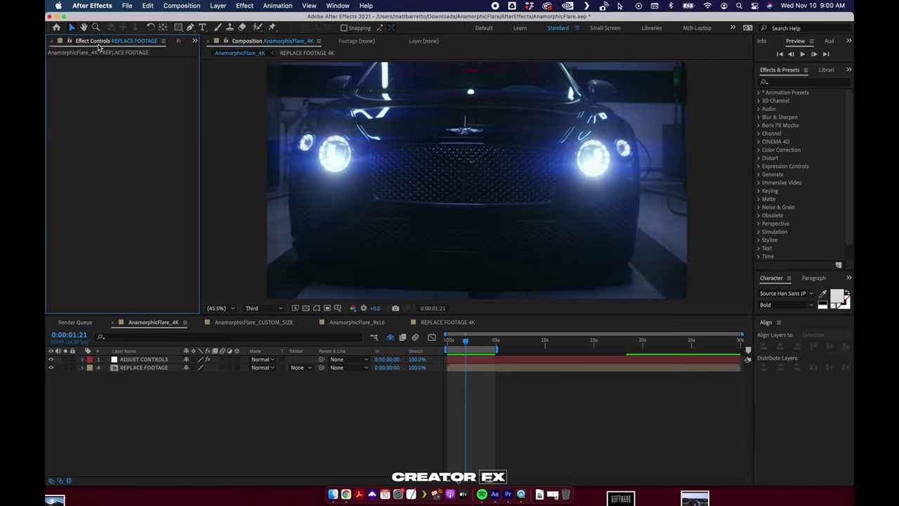
click(139, 360)
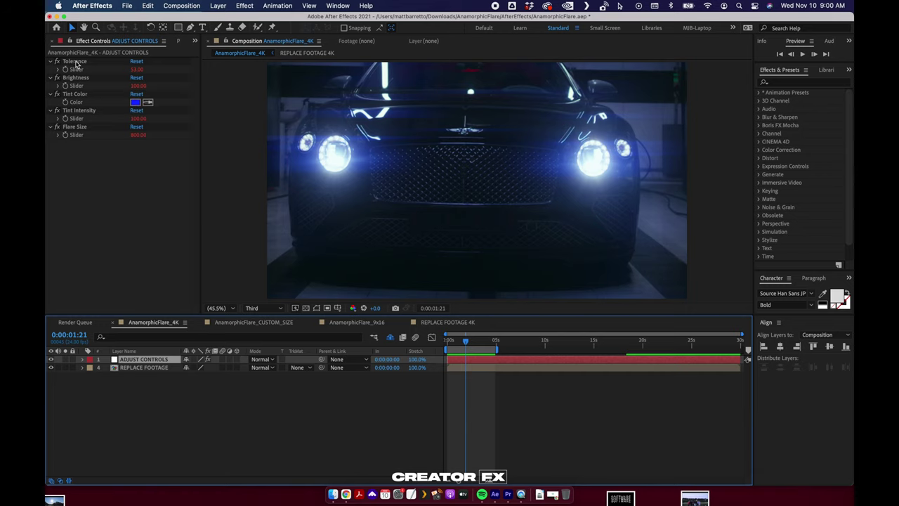
drag(140, 70, 218, 88)
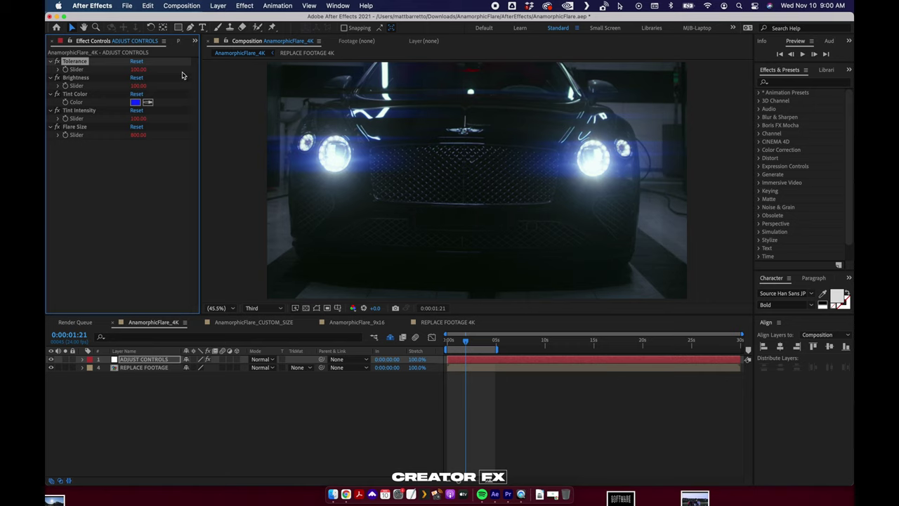
drag(138, 71, 186, 122)
key(super+z)
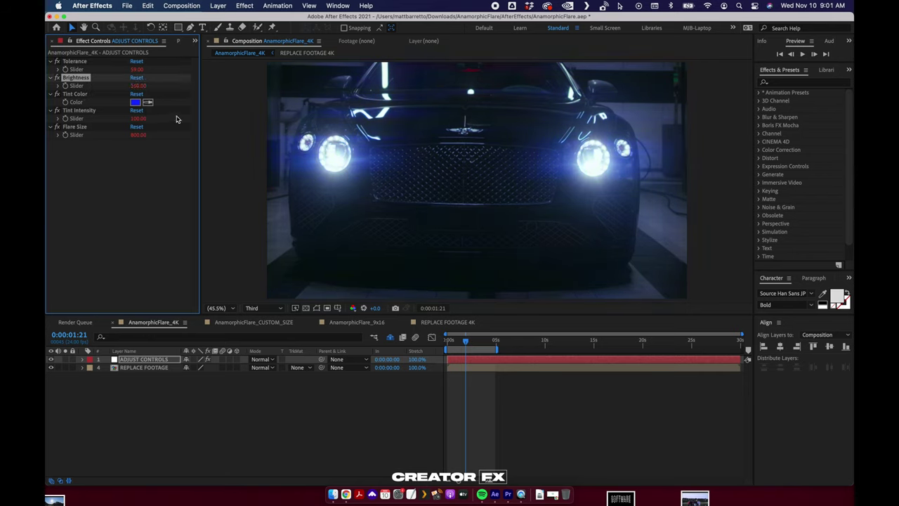
Change the flare tint to pale blue 9BA6E1 and lower Flare Size to 653.90.
click(135, 103)
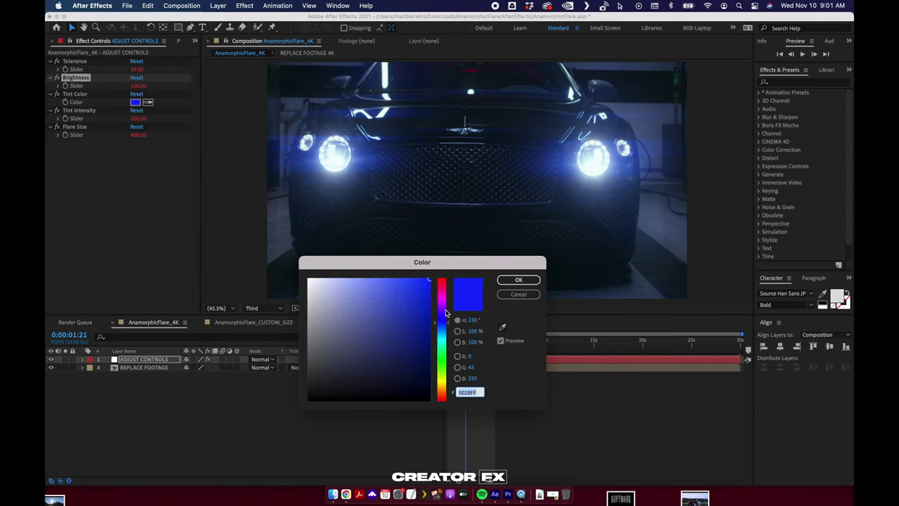
drag(445, 313, 441, 281)
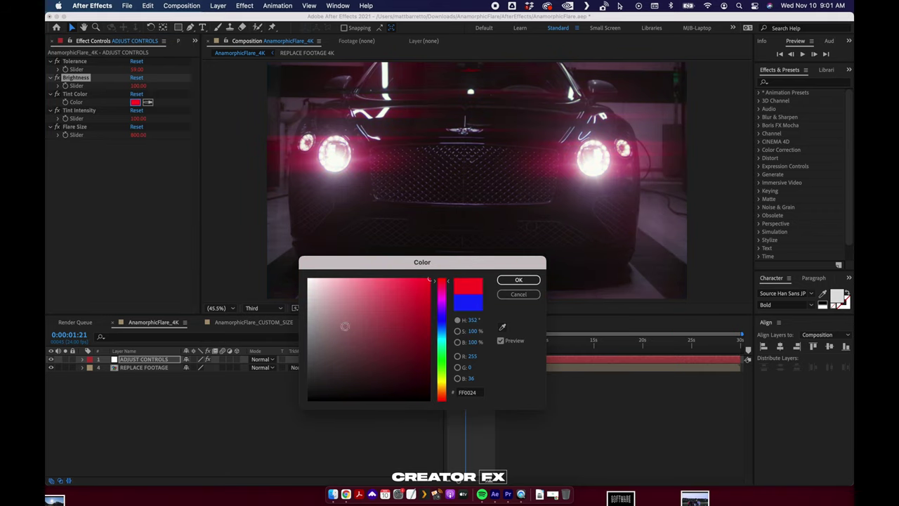
drag(345, 326, 327, 303)
drag(442, 303, 442, 365)
drag(337, 309, 345, 292)
drag(443, 405, 443, 382)
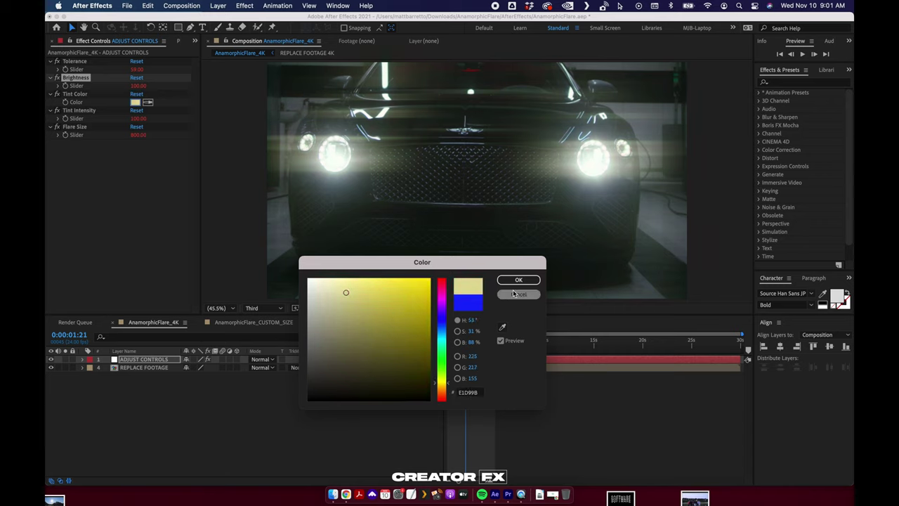
click(441, 323)
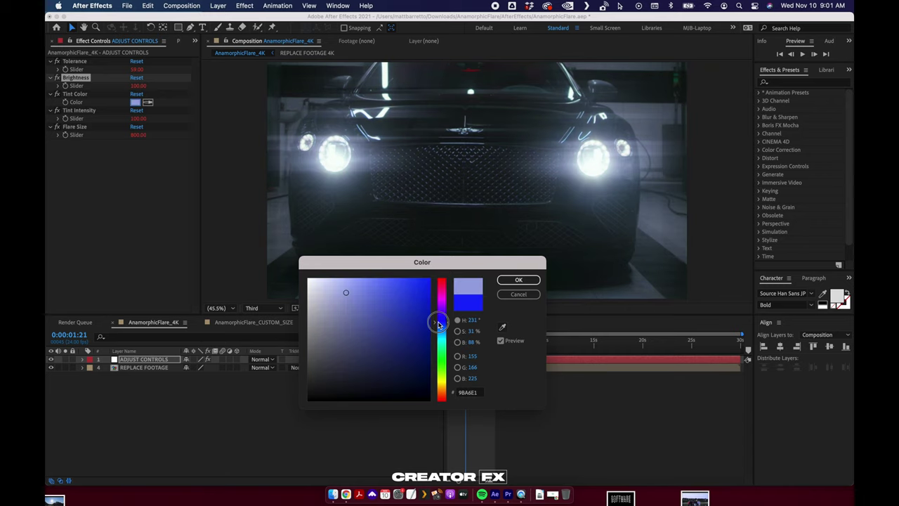
click(517, 281)
mouse_move(138, 119)
mouse_down()
mouse_move(70, 123)
mouse_move(169, 129)
mouse_move(201, 145)
mouse_move(111, 127)
mouse_move(103, 131)
mouse_move(137, 133)
mouse_move(65, 132)
mouse_move(140, 134)
mouse_up()
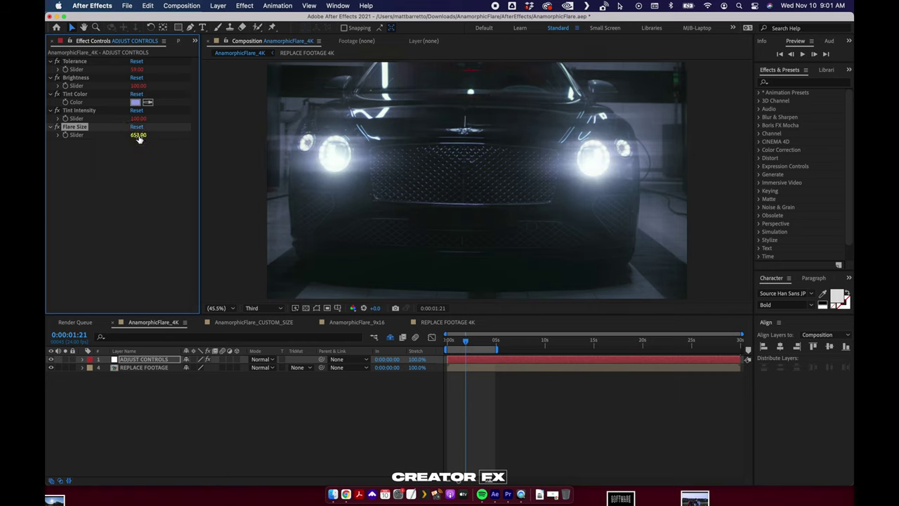
Raise Flare Size on the adjustment layer to 913.
click(138, 135)
drag(138, 136, 158, 146)
click(202, 386)
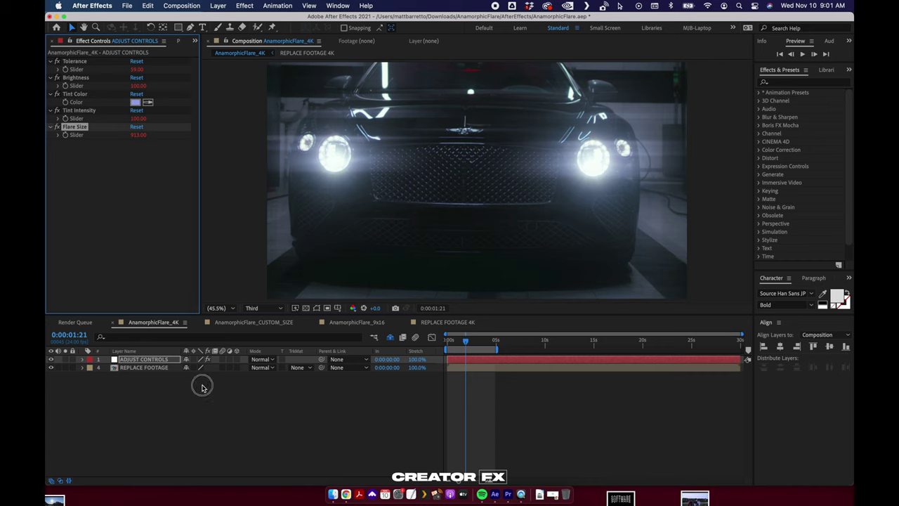
Preview the comp, move to frame 0:00:02:04, and add it to the render queue.
key(space)
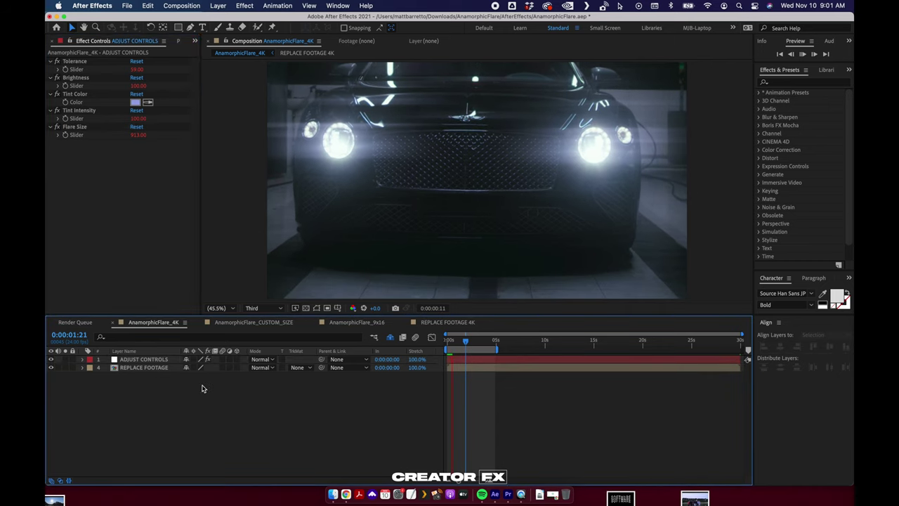
click(259, 308)
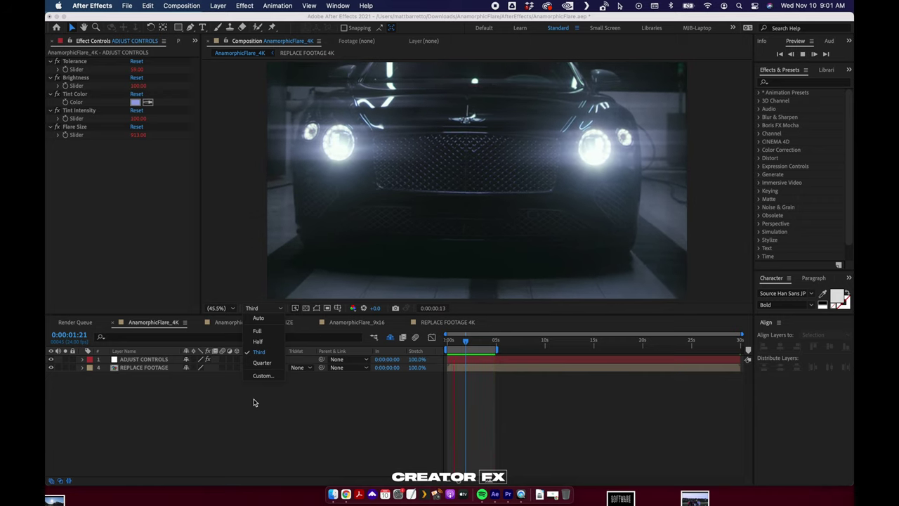
click(443, 224)
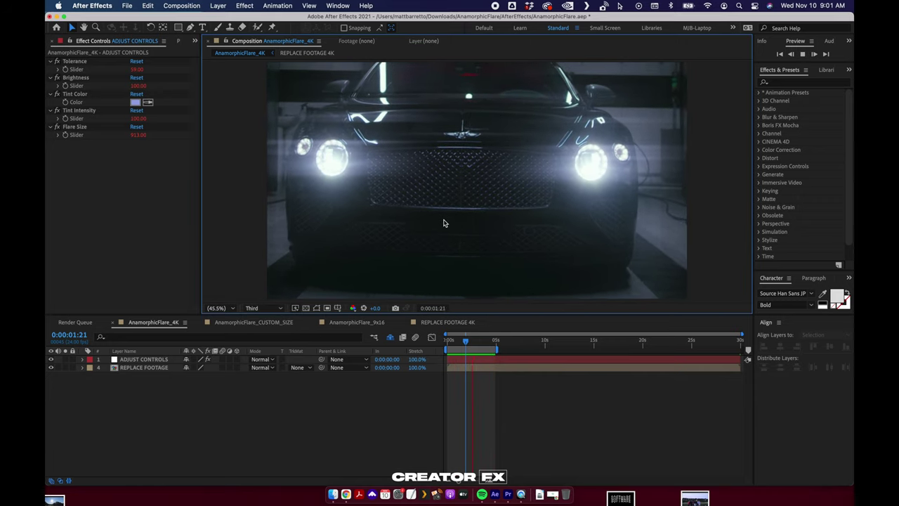
click(470, 342)
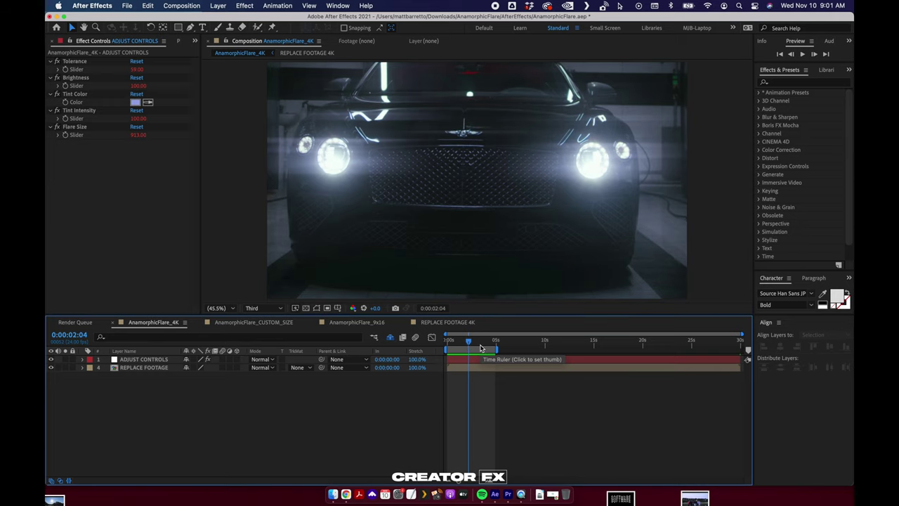
key(super+m)
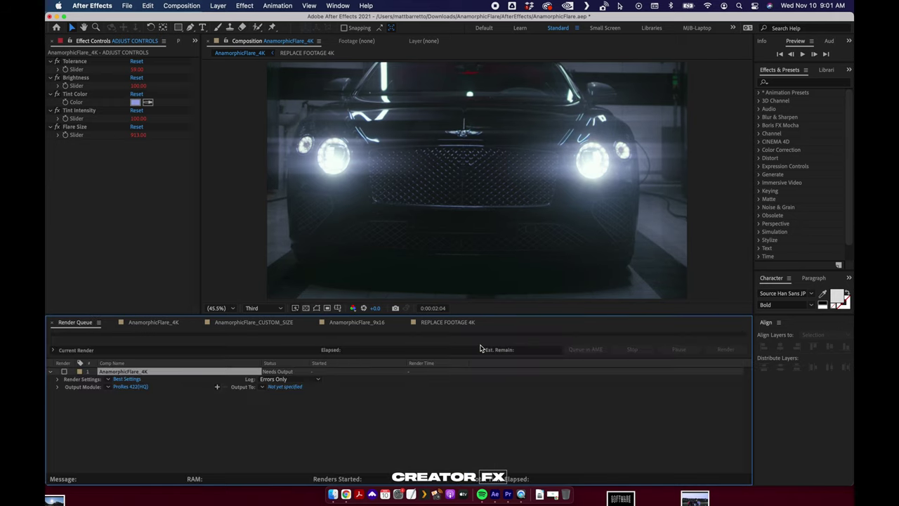
Set the output module's QuickTime codec to Apple ProRes 422 HQ and dismiss the save dialog.
click(125, 386)
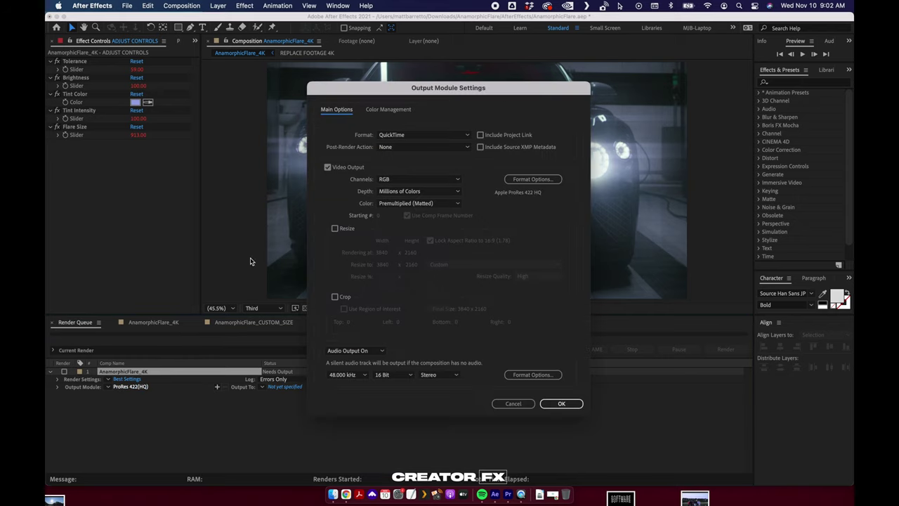
click(525, 180)
click(453, 111)
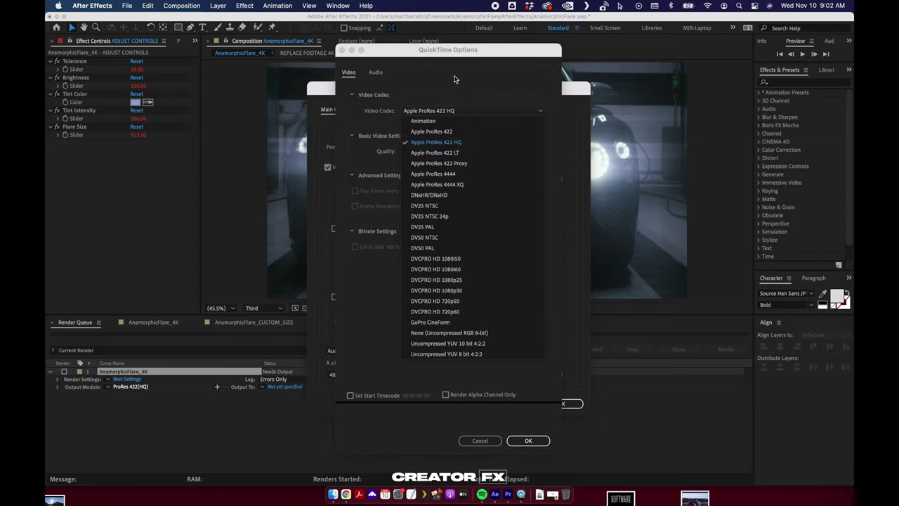
click(453, 79)
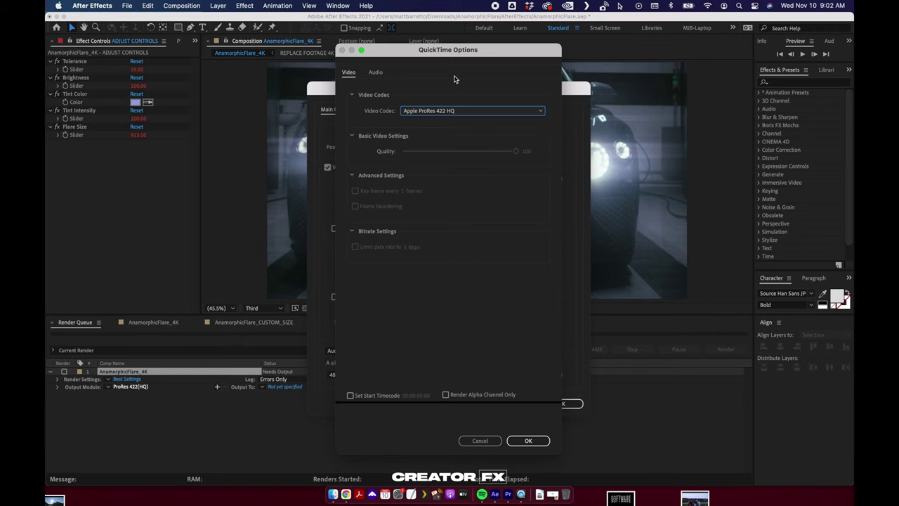
key(Return)
key(Return)
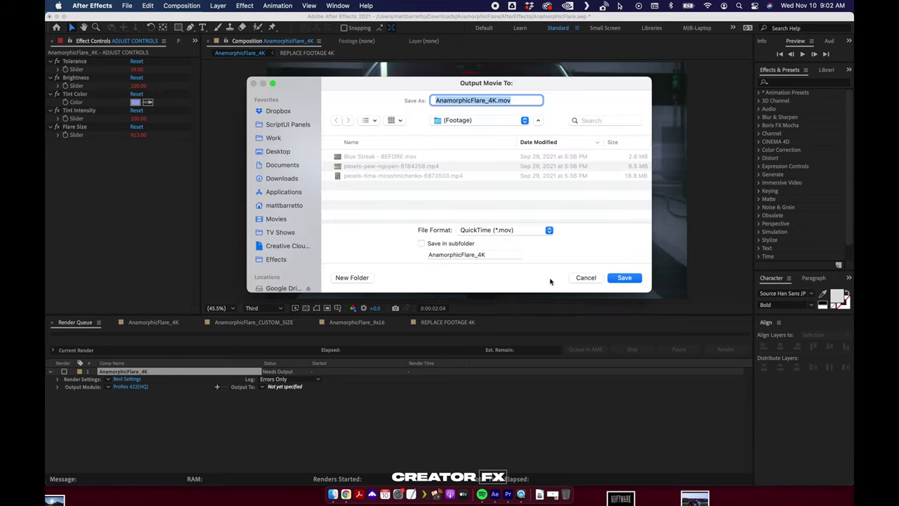
click(584, 278)
Switch to Premiere Pro and scrub the flared night-traffic clip around five seconds.
click(508, 495)
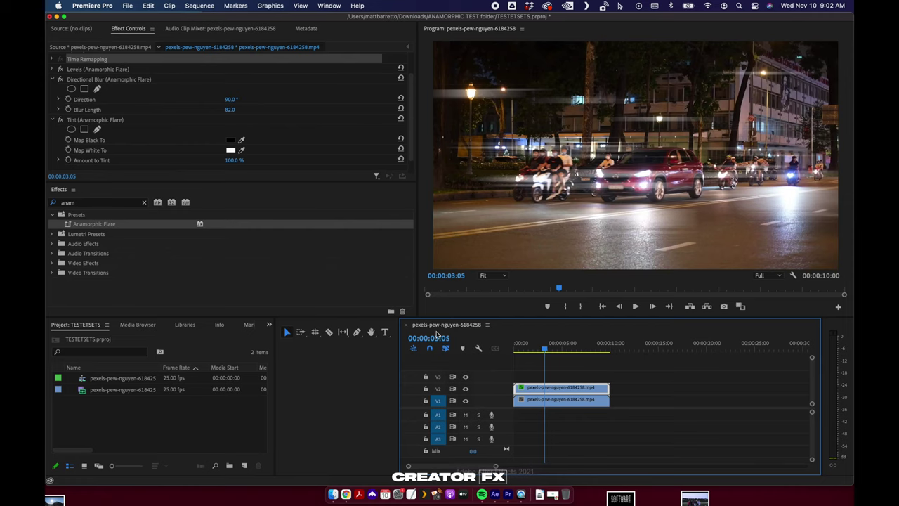
drag(524, 342, 554, 349)
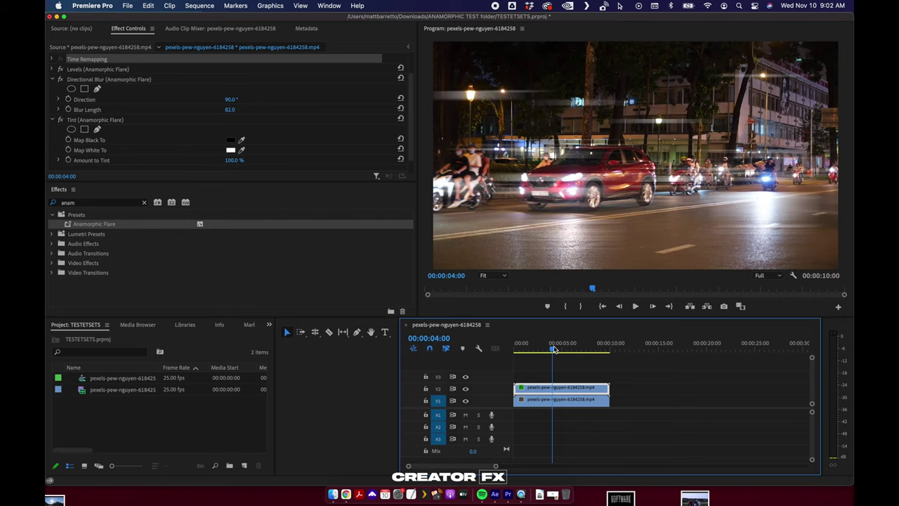